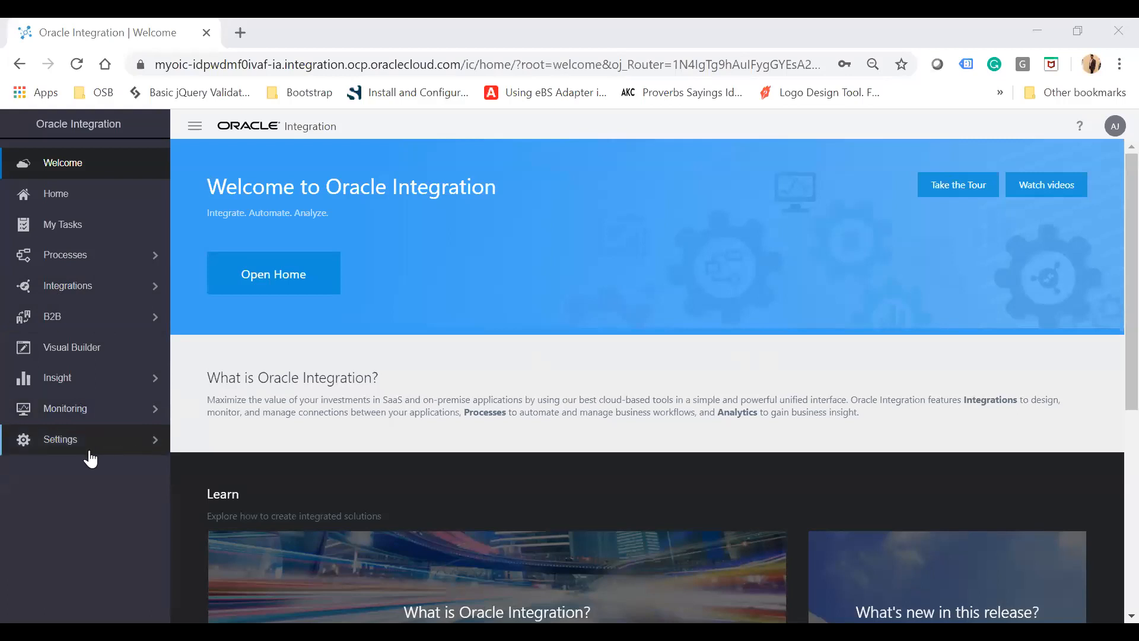
# - Examine which sections are available under Integrations, Monitoring > Integrations and Settings > Integrations, returning to the top level
pyautogui.click(70, 290)
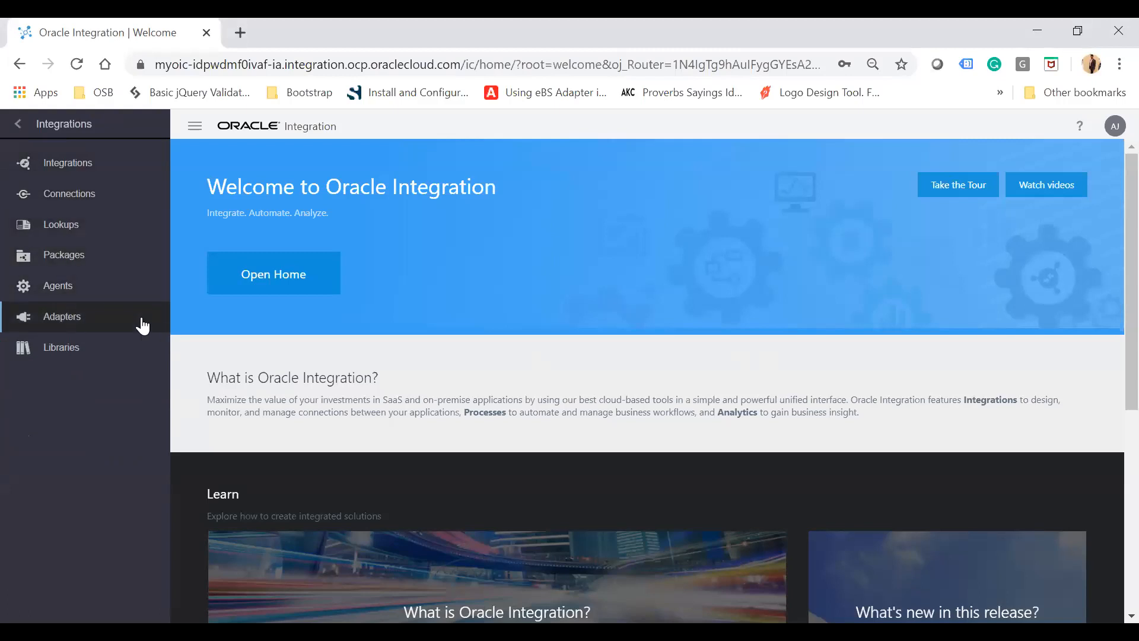
pyautogui.click(19, 123)
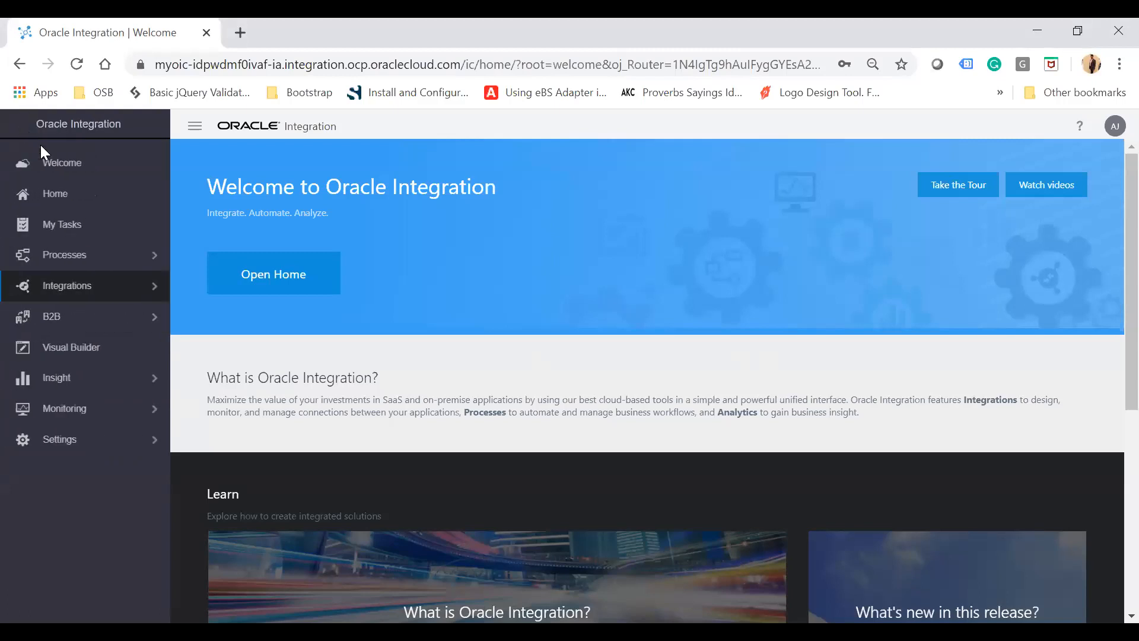
pyautogui.click(95, 420)
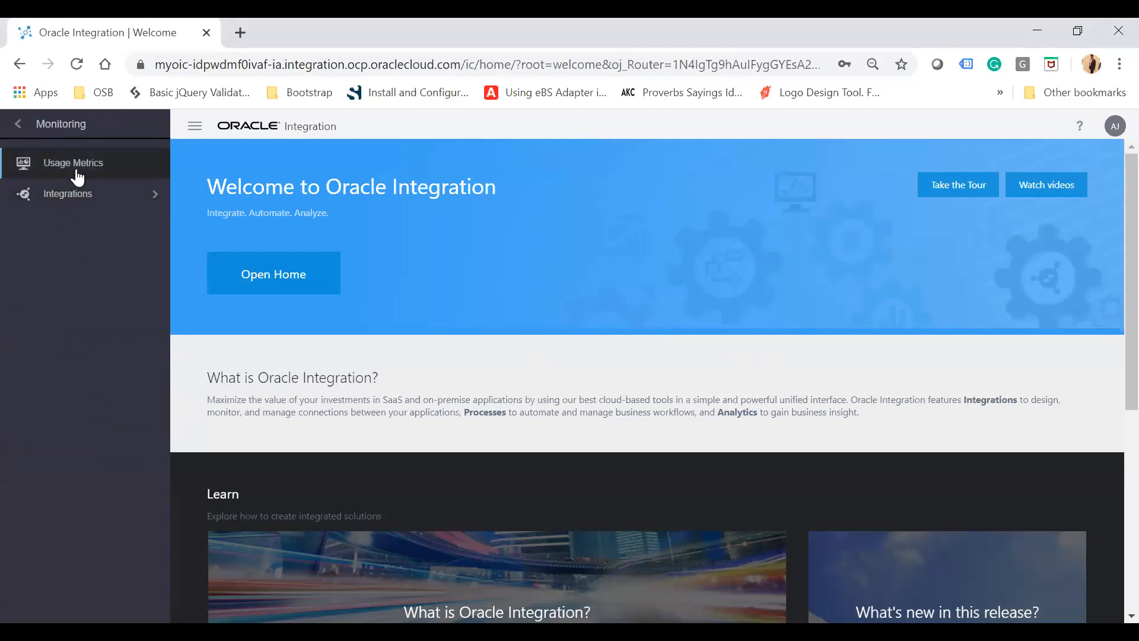
pyautogui.click(87, 203)
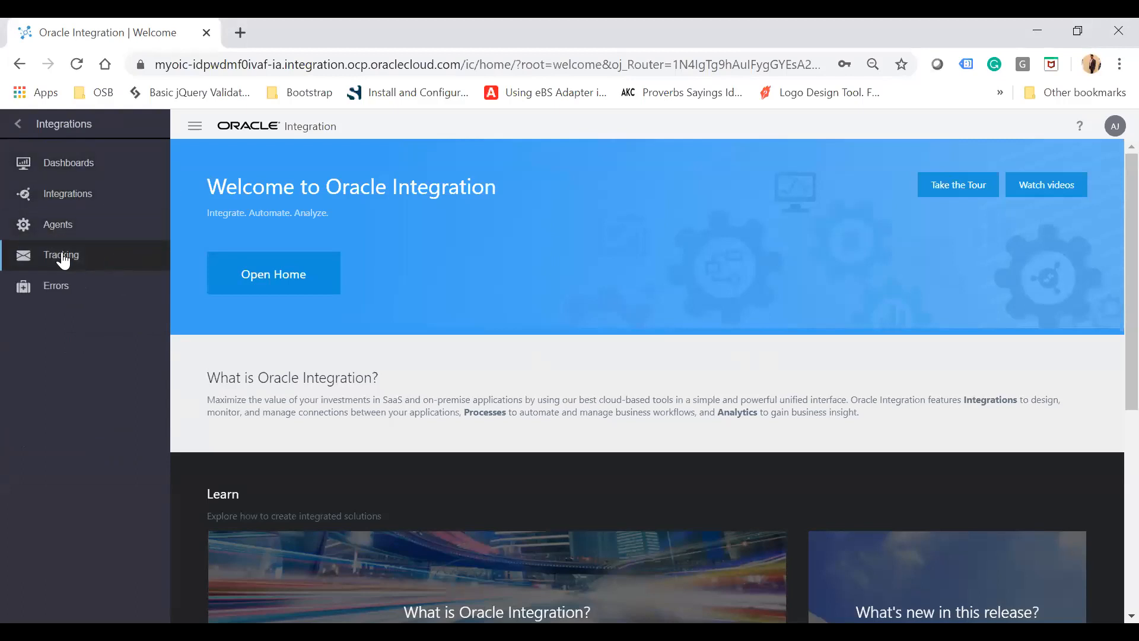
pyautogui.click(25, 129)
pyautogui.click(25, 129)
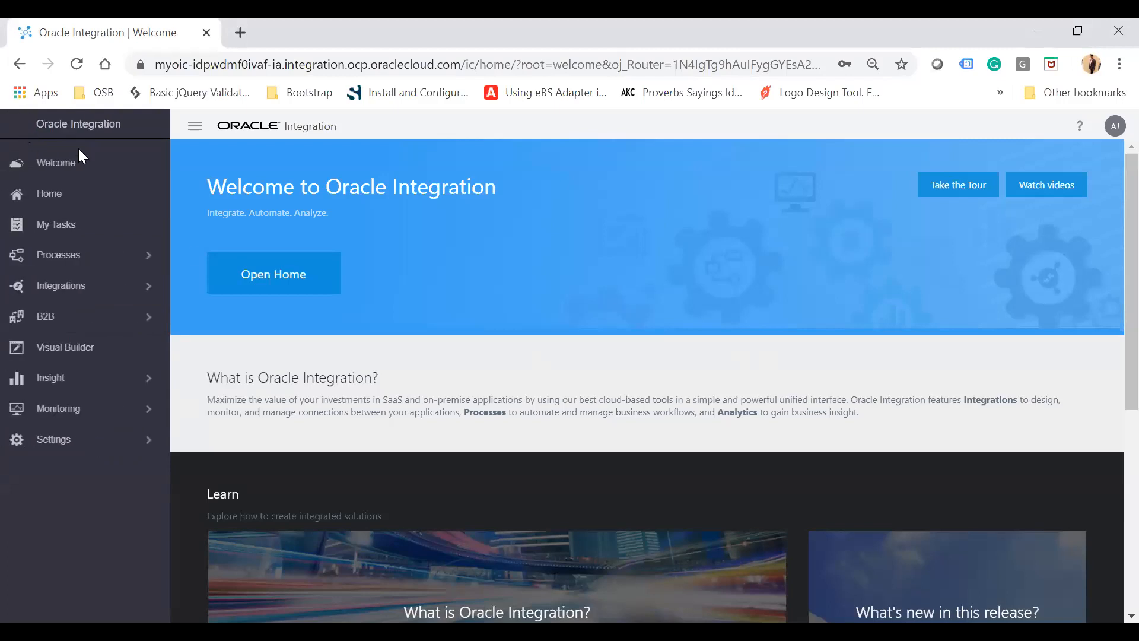
pyautogui.click(91, 442)
pyautogui.click(73, 196)
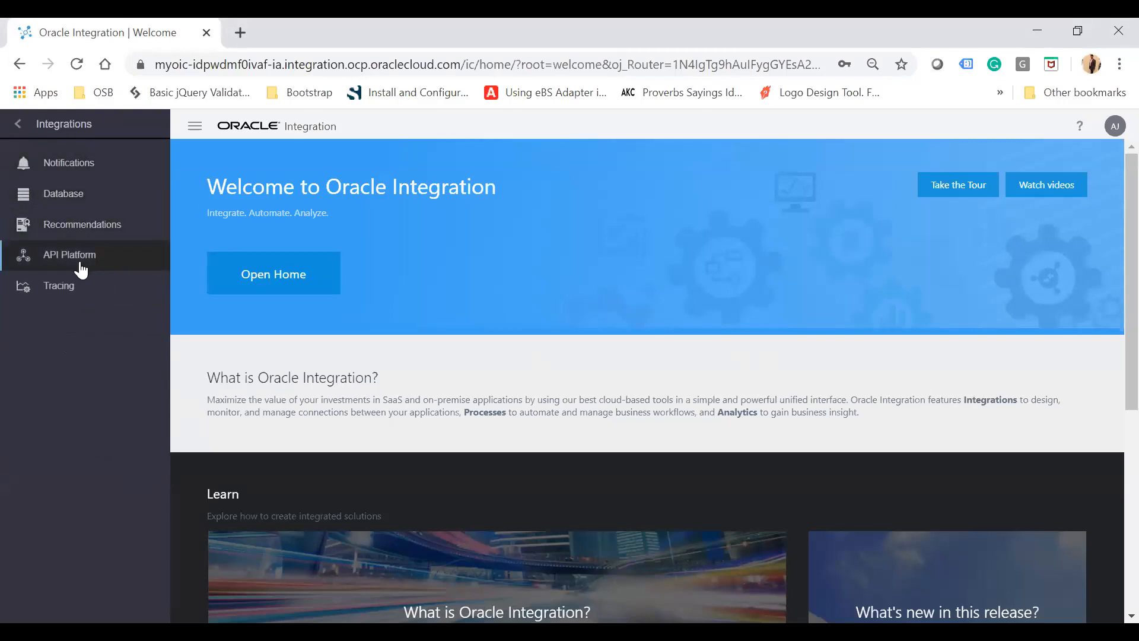
pyautogui.click(18, 126)
pyautogui.click(18, 126)
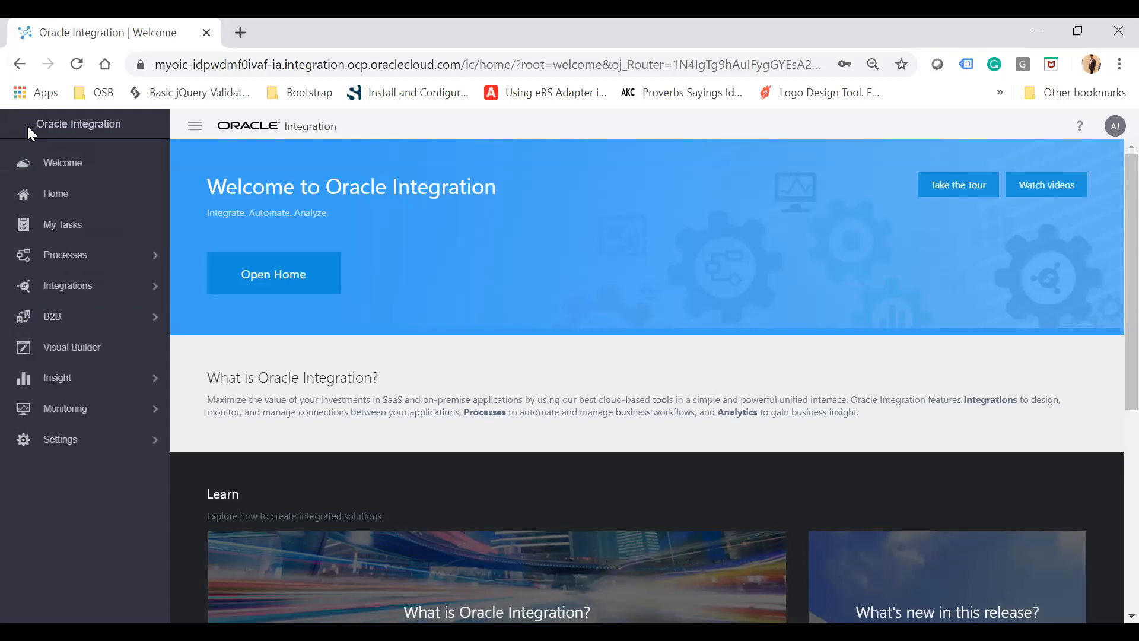
# - Open the list of integrations and look through the entries updated by demouser
pyautogui.click(73, 288)
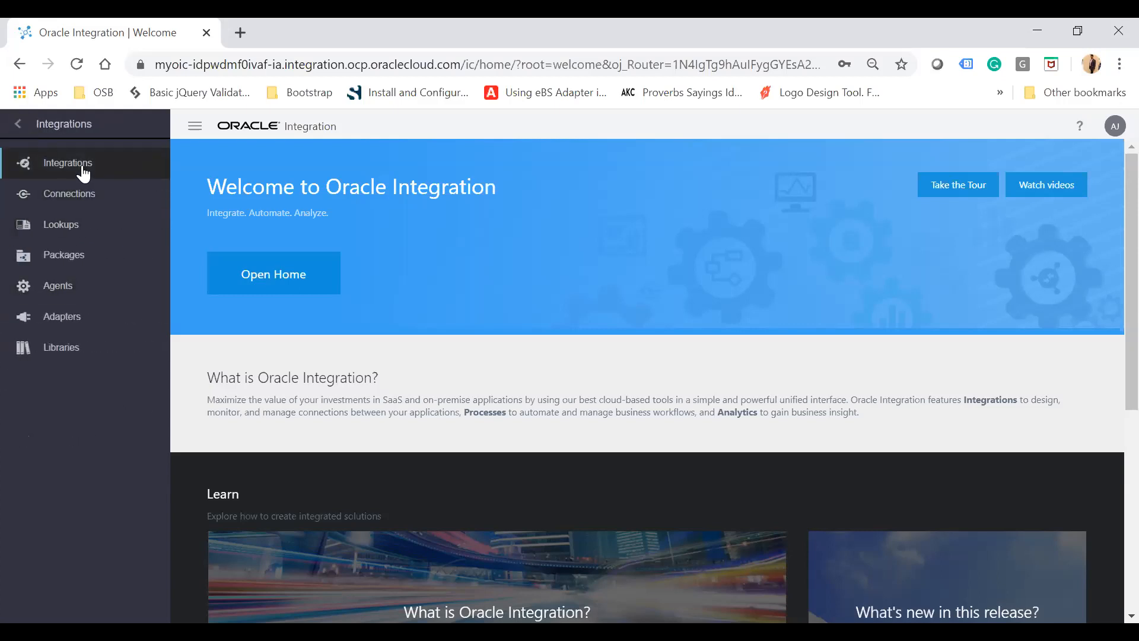
pyautogui.click(83, 172)
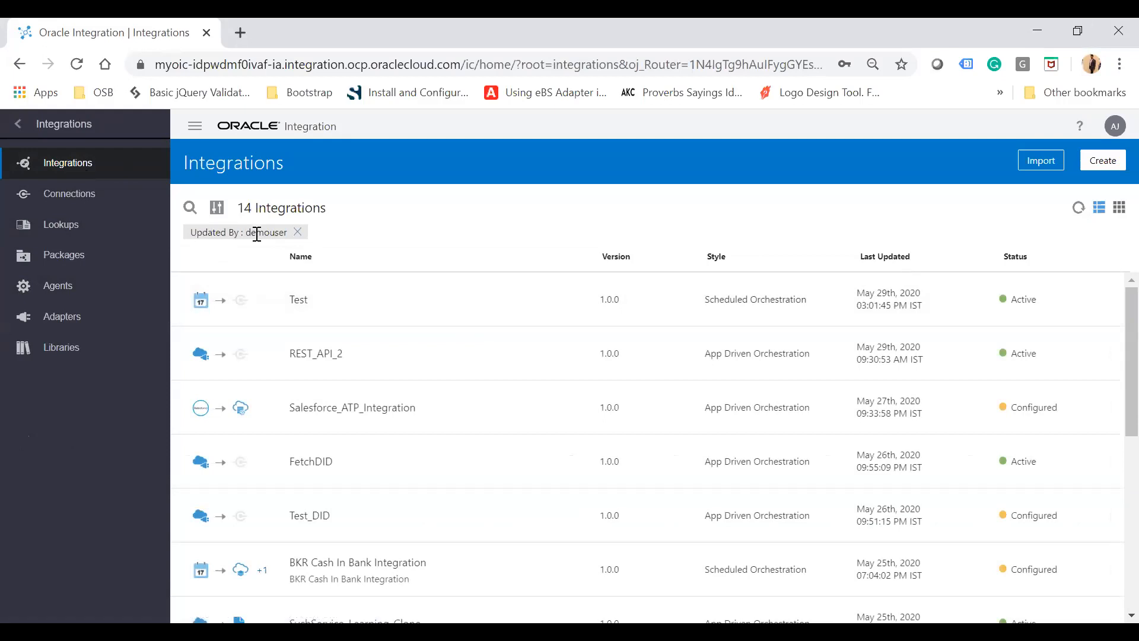
pyautogui.scroll(-7, 675, 457)
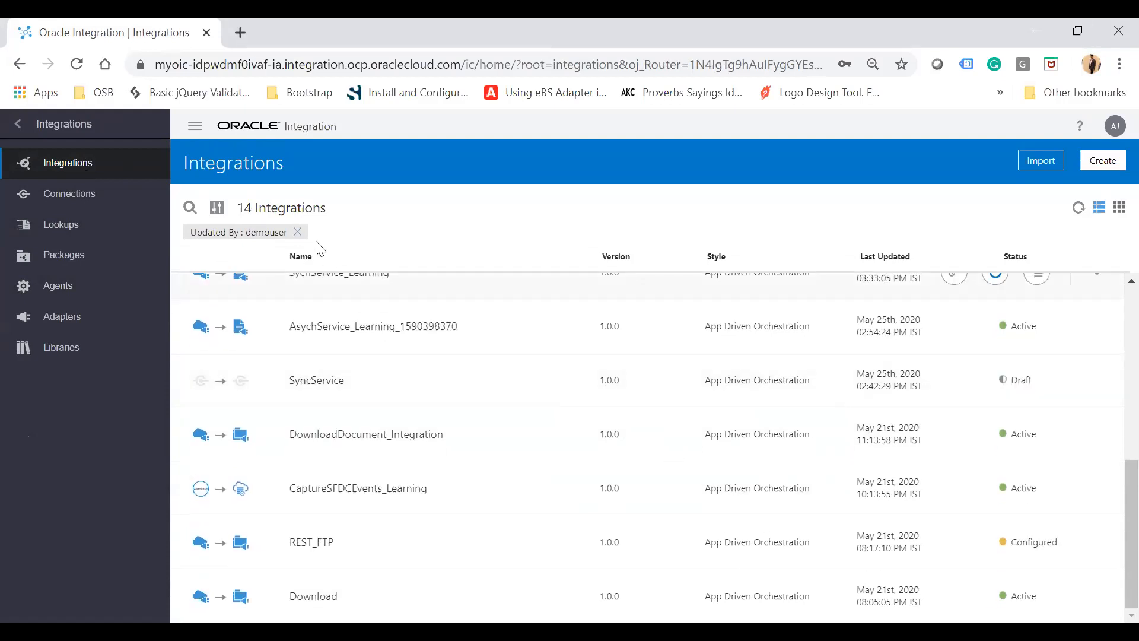
pyautogui.scroll(7, 601, 388)
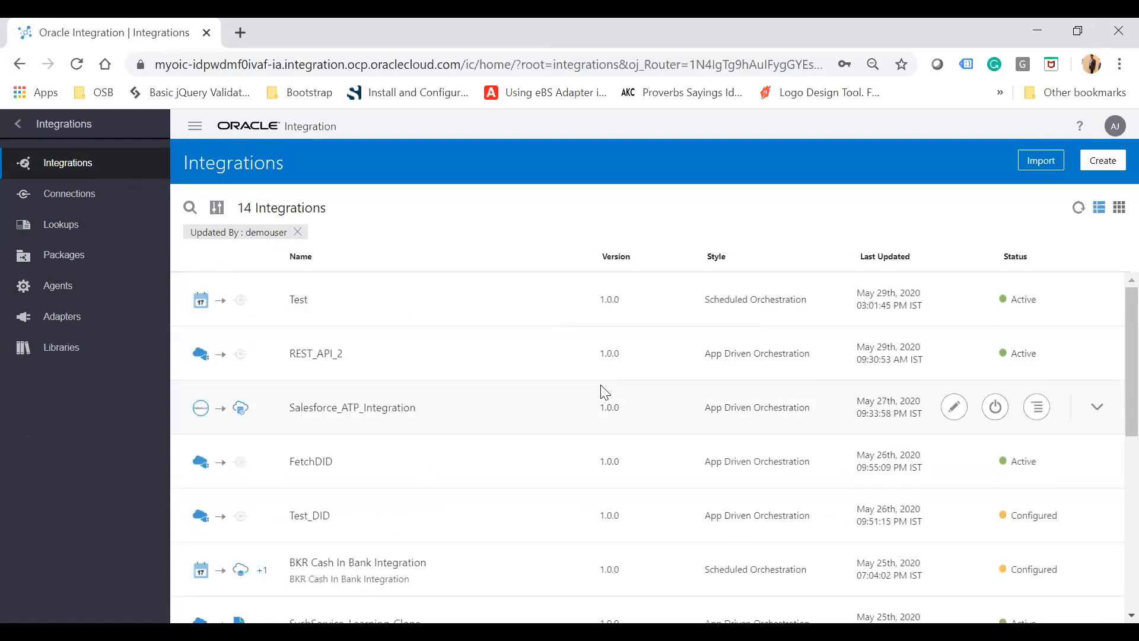
# - Remove the Updated By filter from the integrations list and look through all the integrations
pyautogui.click(298, 232)
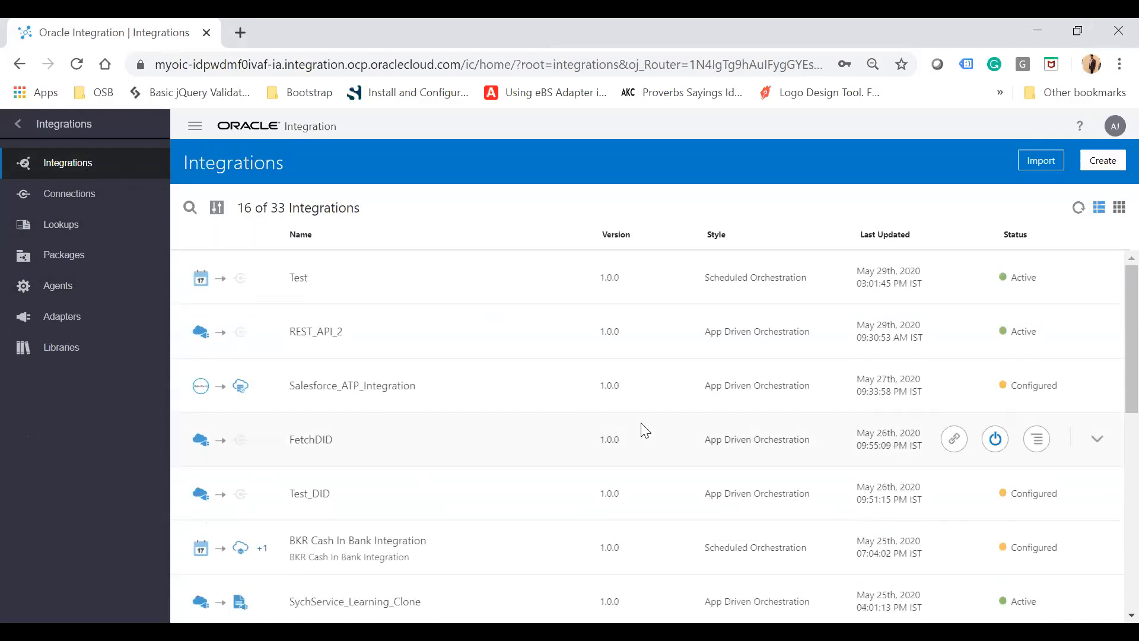
pyautogui.scroll(-10, 644, 430)
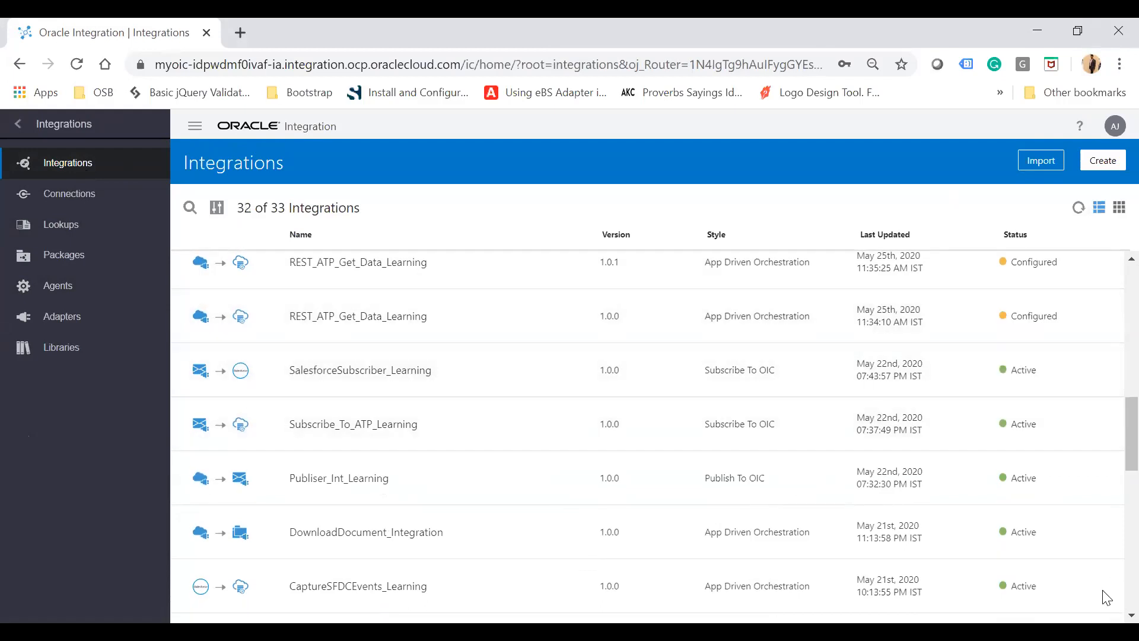
pyautogui.moveTo(888, 477)
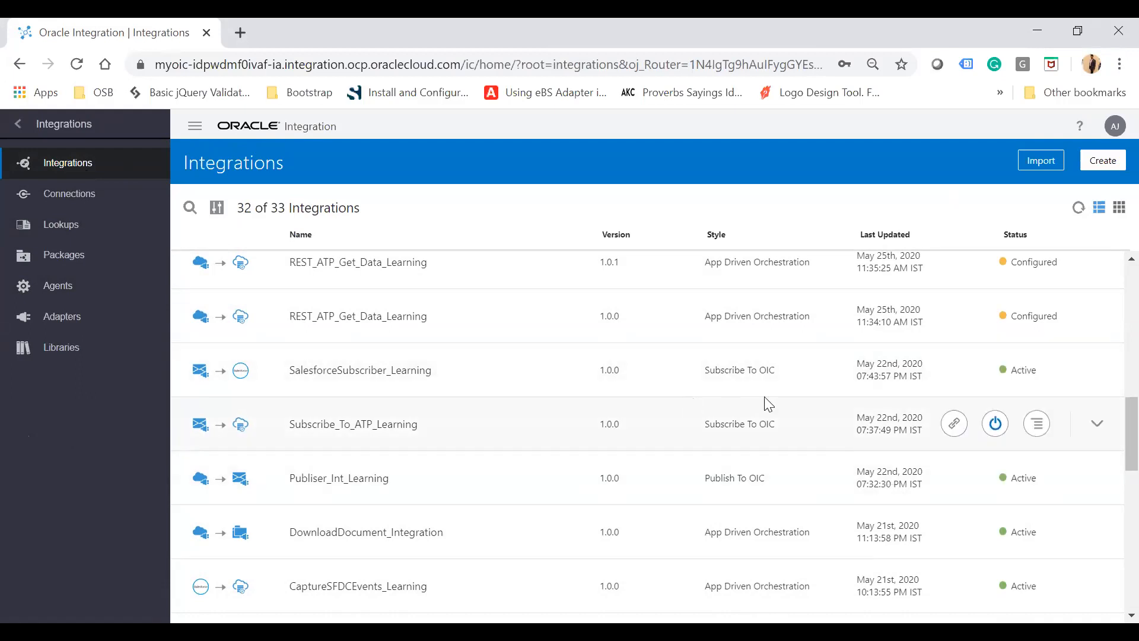
pyautogui.scroll(-1, 764, 398)
pyautogui.scroll(-9, 766, 404)
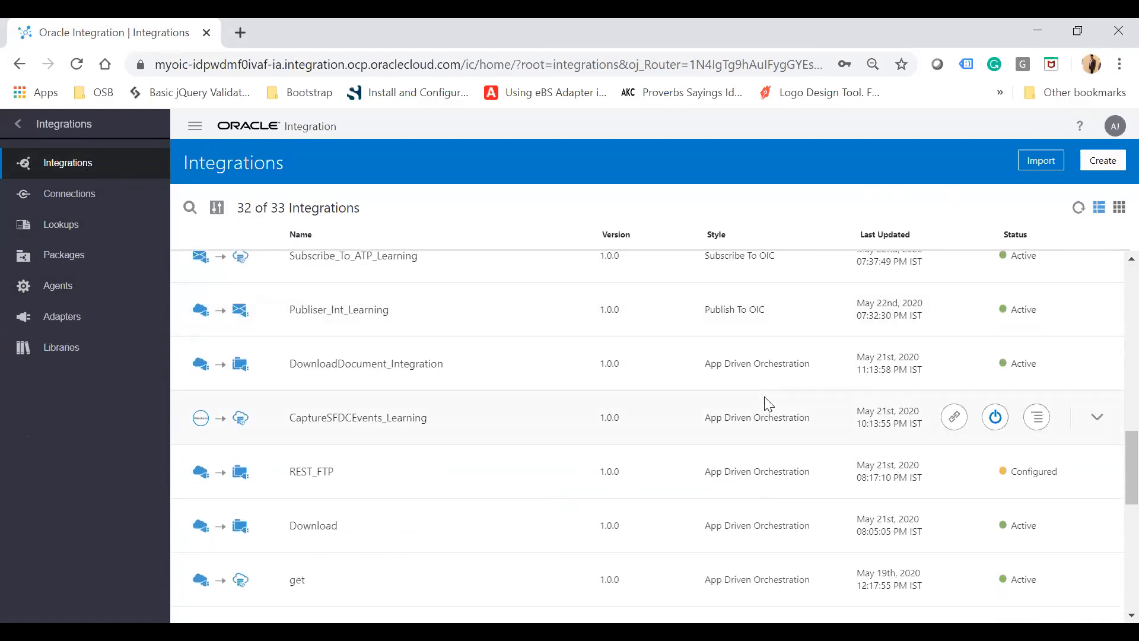
pyautogui.scroll(-3, 766, 403)
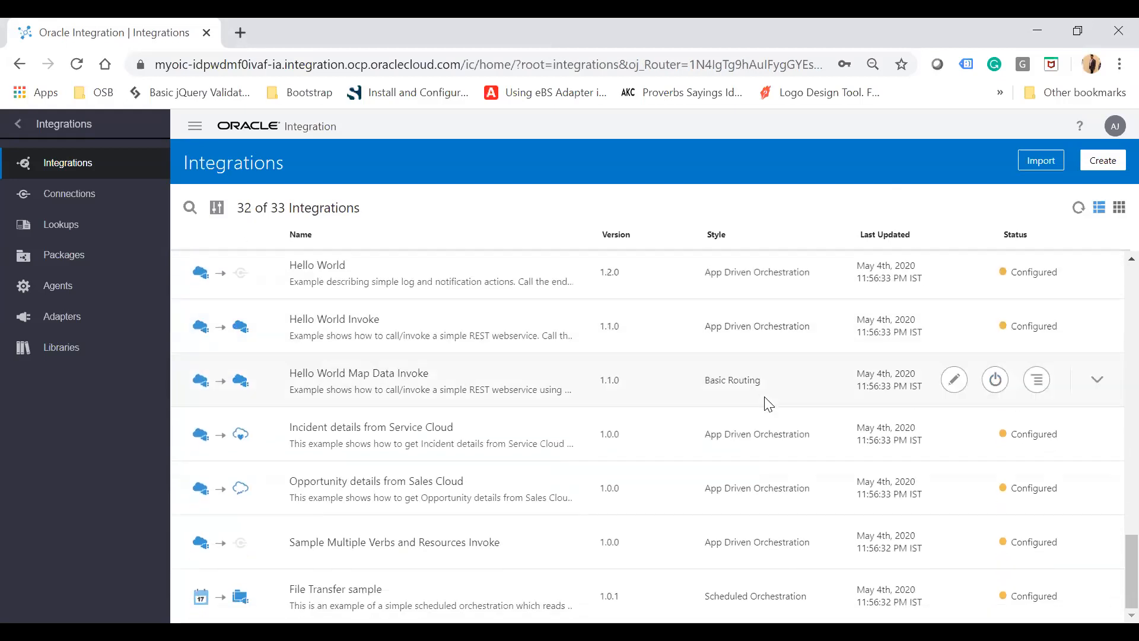
pyautogui.scroll(20, 768, 403)
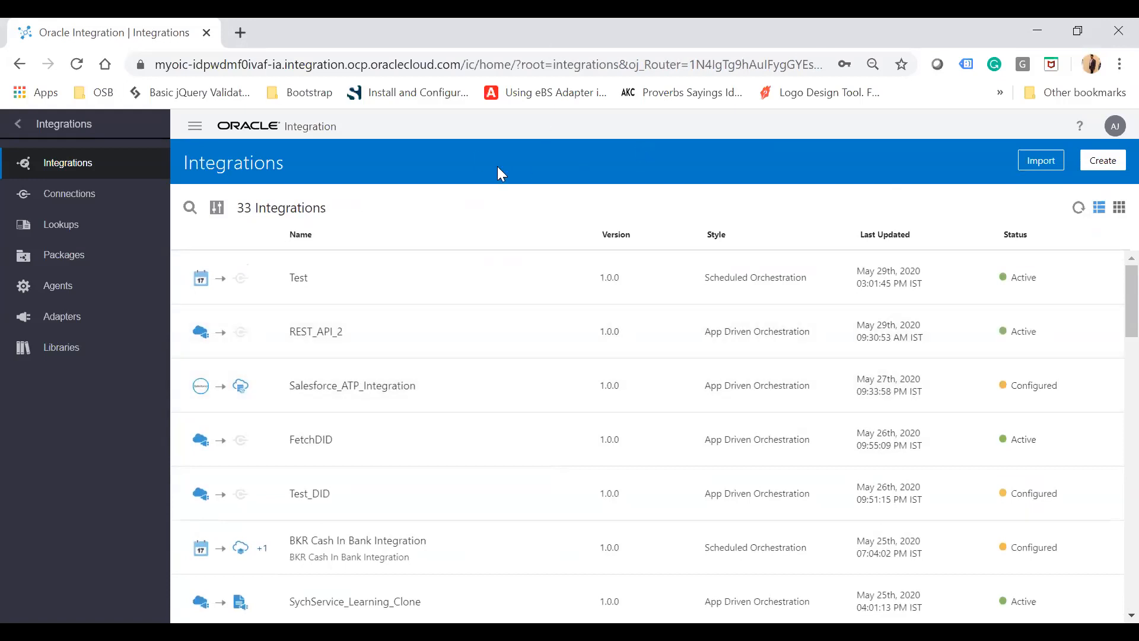
# - Search the integrations for "atp", look through the matches and clear the search
pyautogui.click(189, 210)
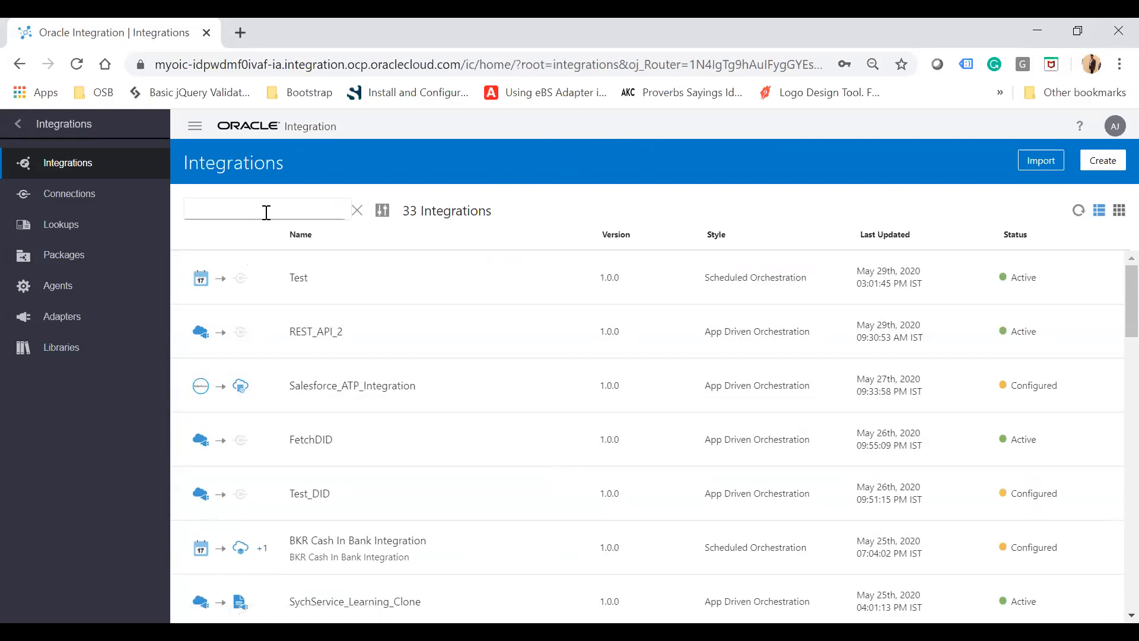
pyautogui.write('atp')
pyautogui.press('Return')
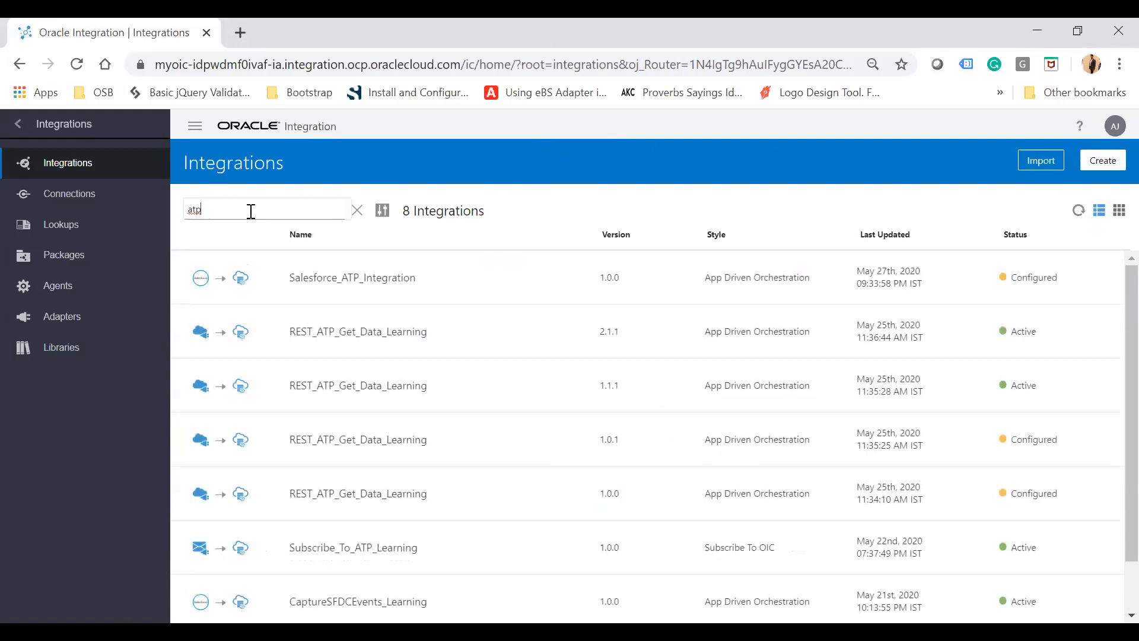
pyautogui.moveTo(247, 208); pyautogui.dragTo(178, 216)
pyautogui.scroll(-1, 564, 440)
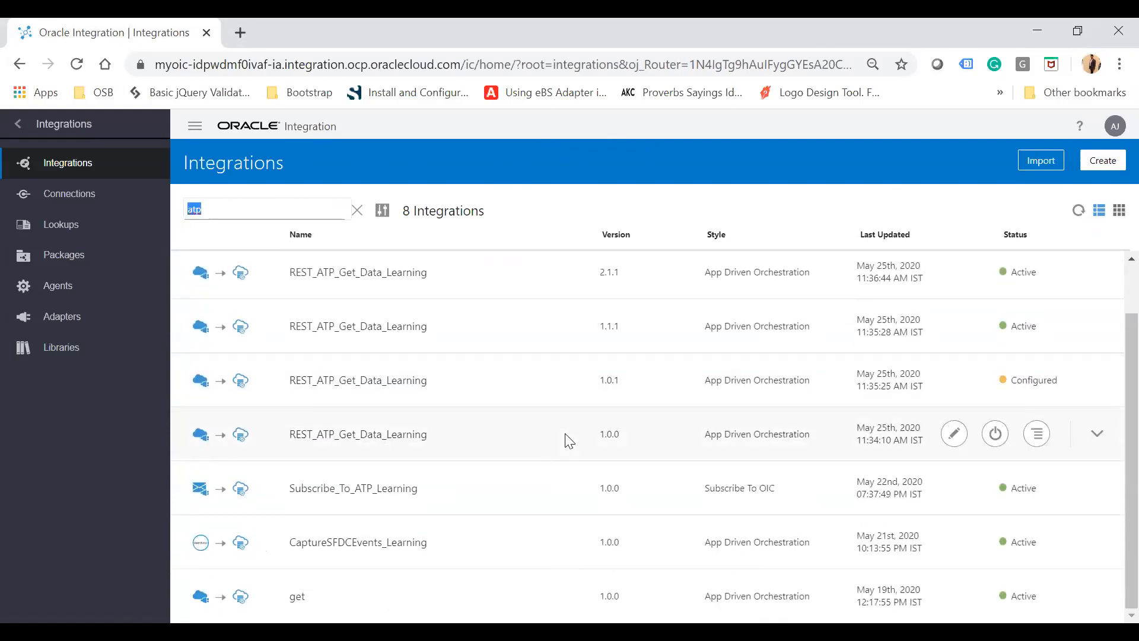
pyautogui.scroll(1, 569, 440)
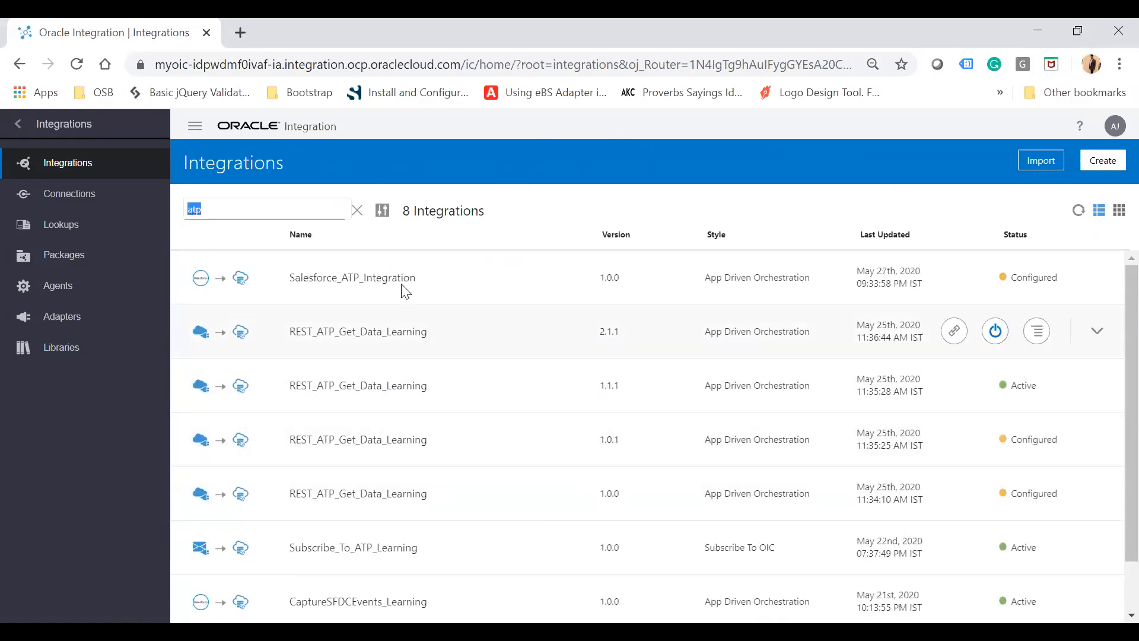
pyautogui.click(357, 211)
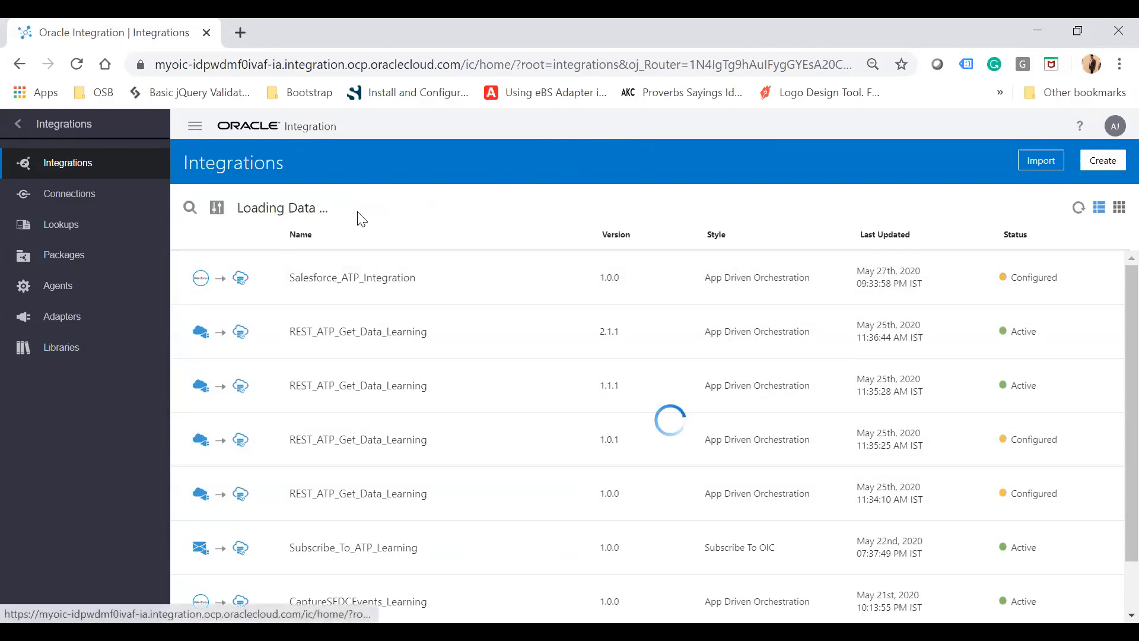
# - Filter the integrations by Created By demouser, view the filtered list and remove the filter
pyautogui.click(216, 207)
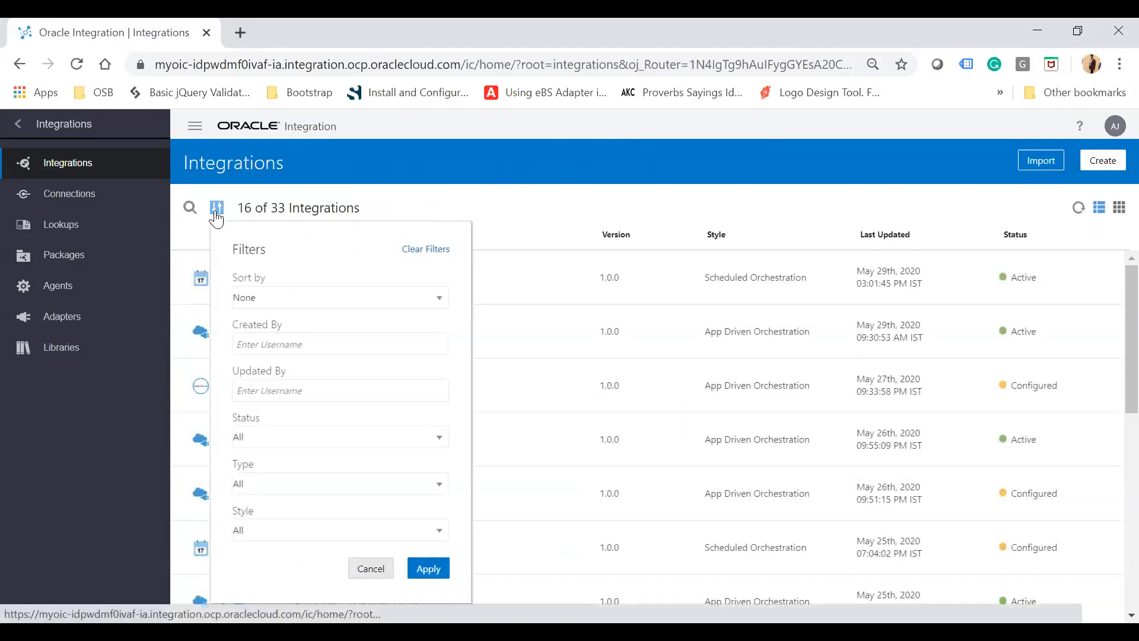
pyautogui.click(280, 304)
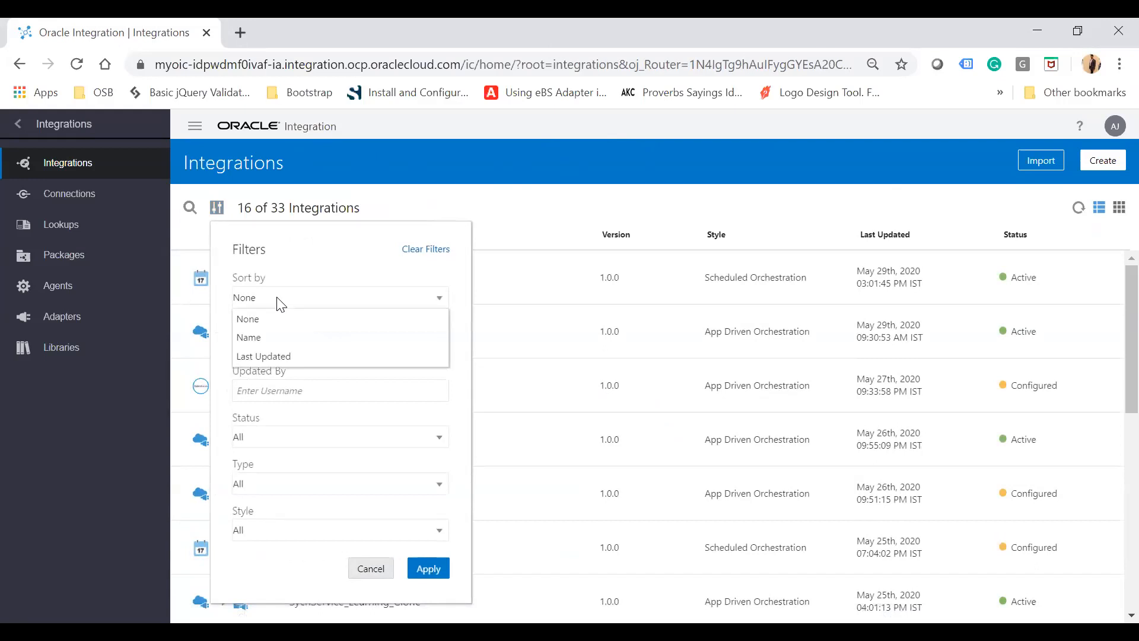
pyautogui.moveTo(292, 240); pyautogui.dragTo(324, 246)
pyautogui.write('demouser')
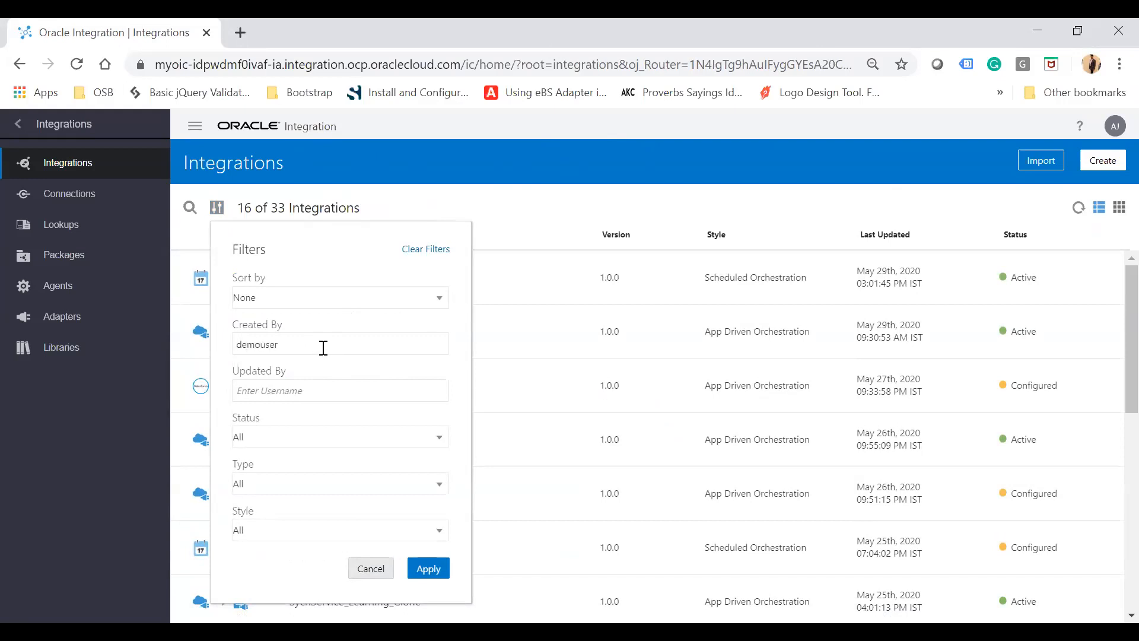
pyautogui.click(444, 565)
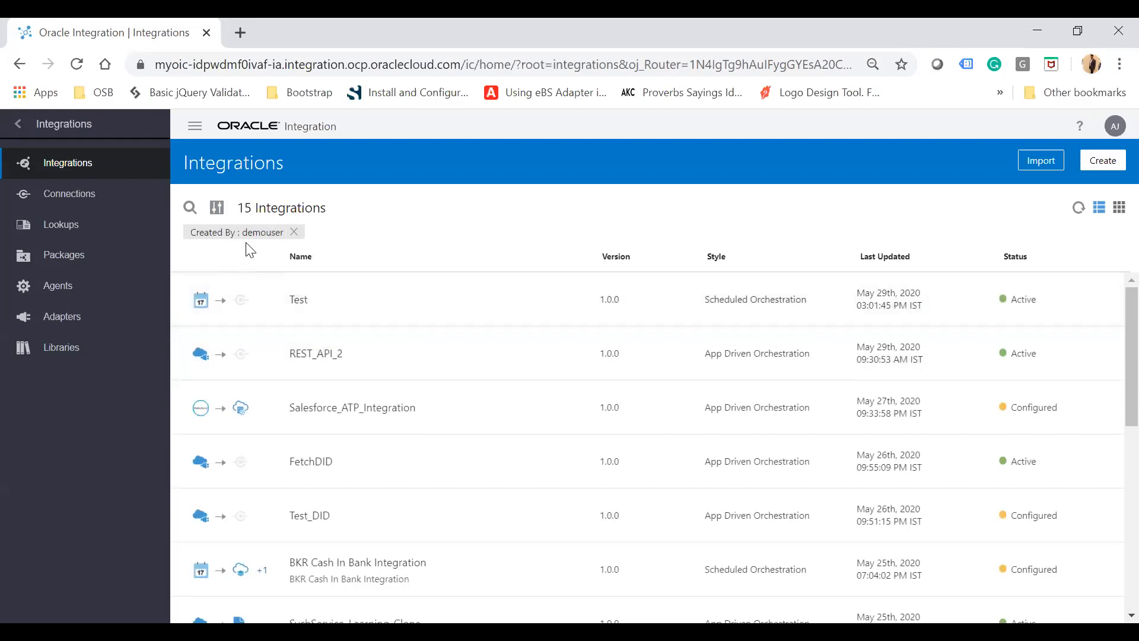
pyautogui.click(294, 233)
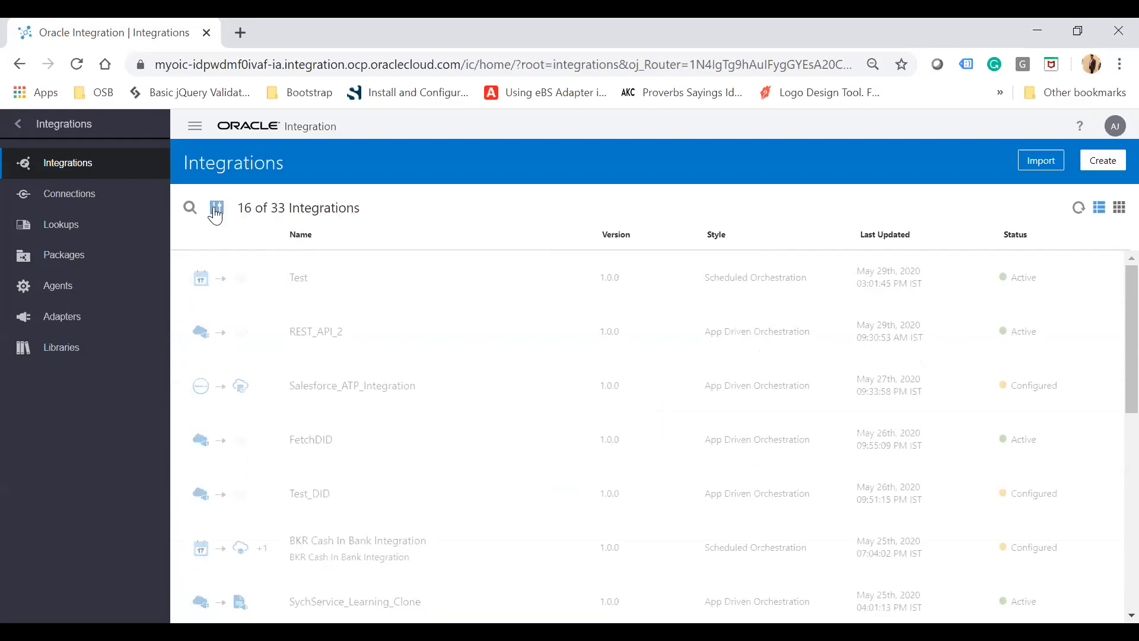
# - Examine the Status, Type and Style filter choices for integrations and close the filters without applying any
pyautogui.click(216, 210)
pyautogui.click(266, 443)
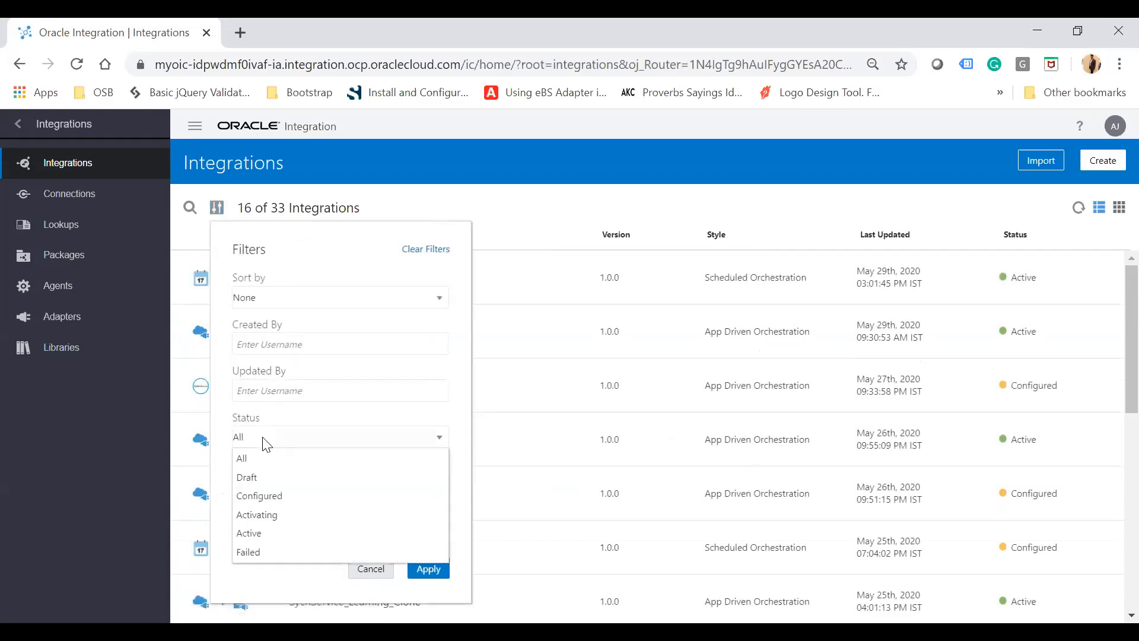
pyautogui.click(265, 443)
pyautogui.click(280, 483)
pyautogui.click(281, 483)
pyautogui.click(293, 541)
pyautogui.click(293, 541)
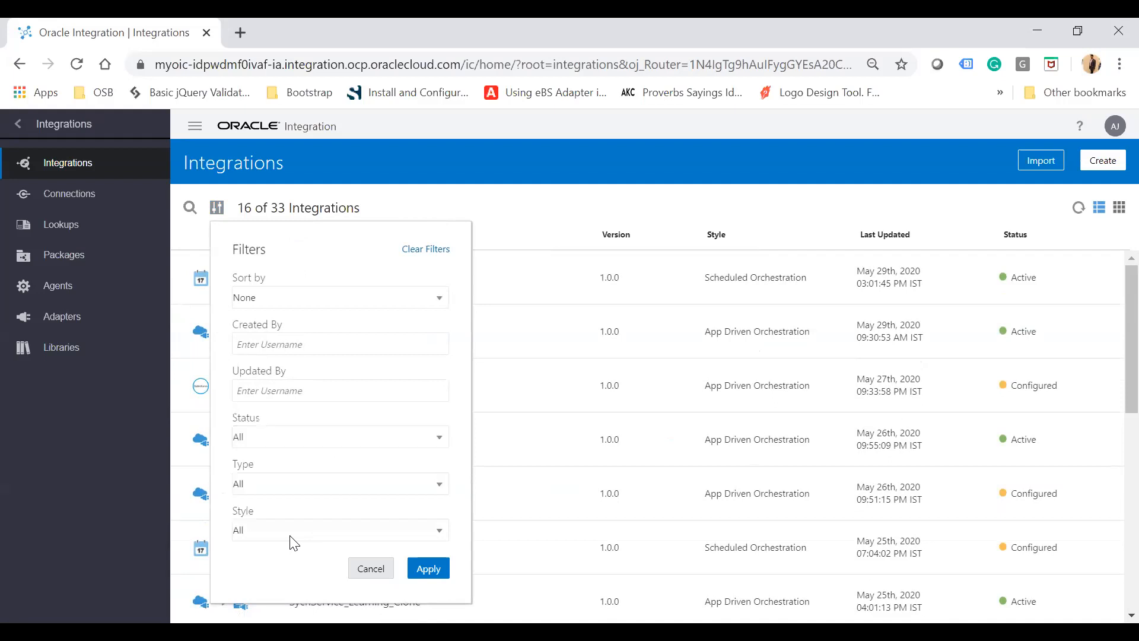
pyautogui.click(370, 569)
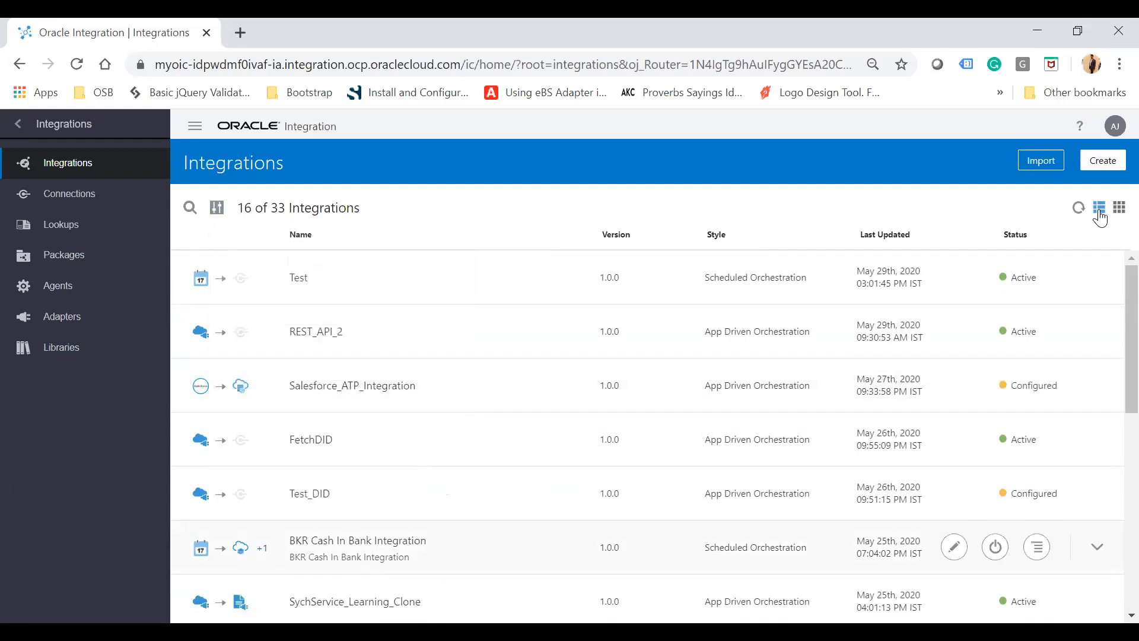
# - View the integrations as a grid of cards and switch back to the list view
pyautogui.click(1116, 212)
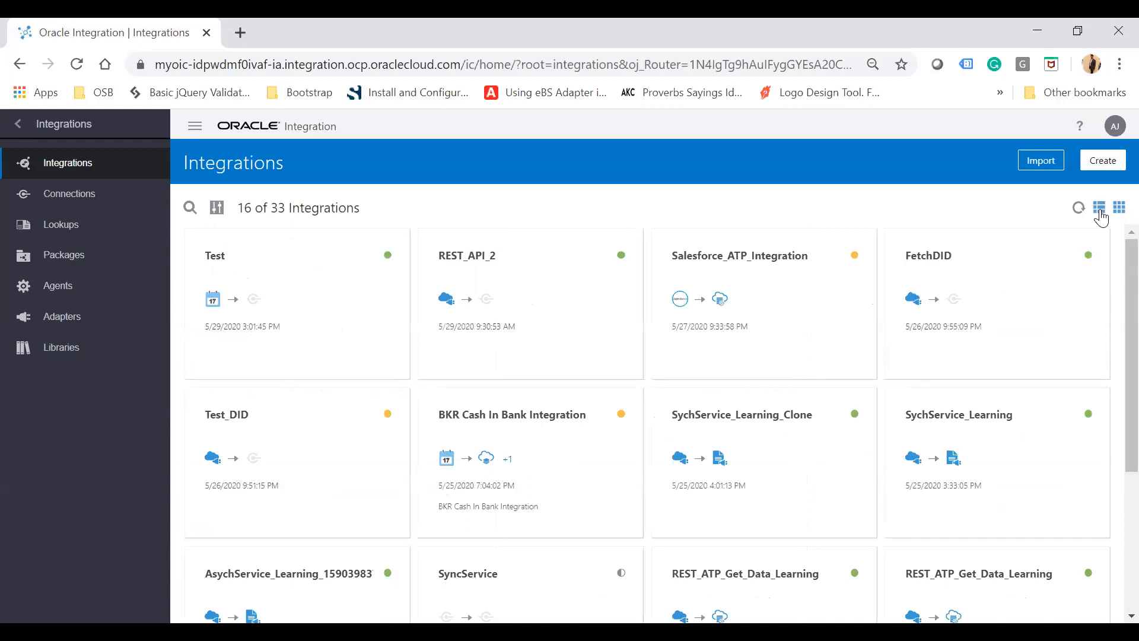
pyautogui.click(1099, 213)
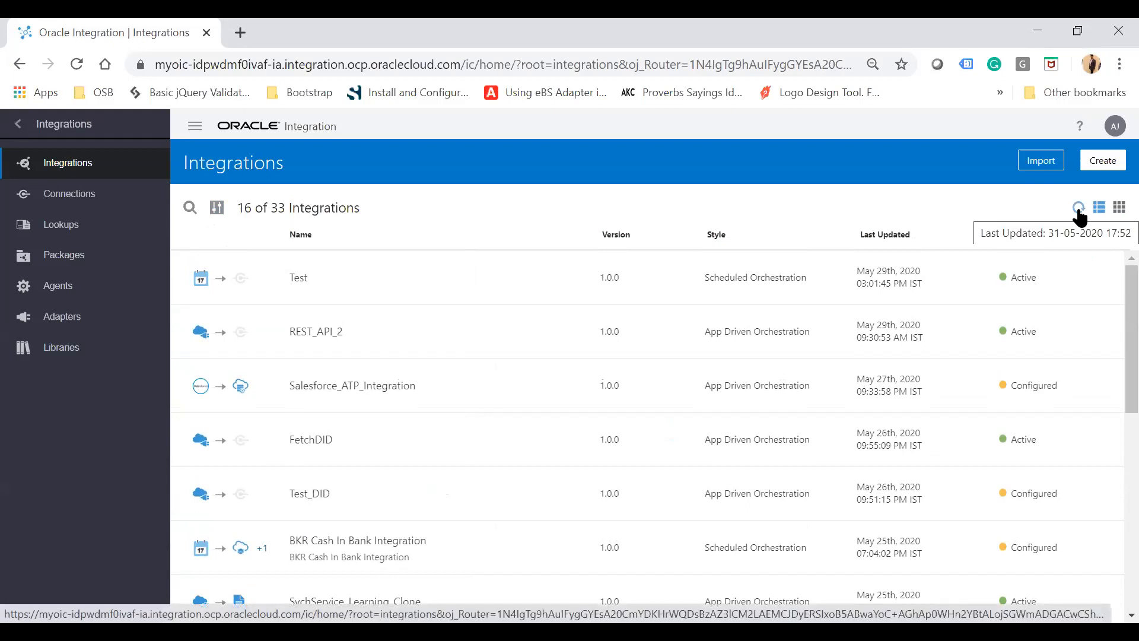
# - Open the list of connections, clear its "atp" search and look through all the connections
pyautogui.click(97, 205)
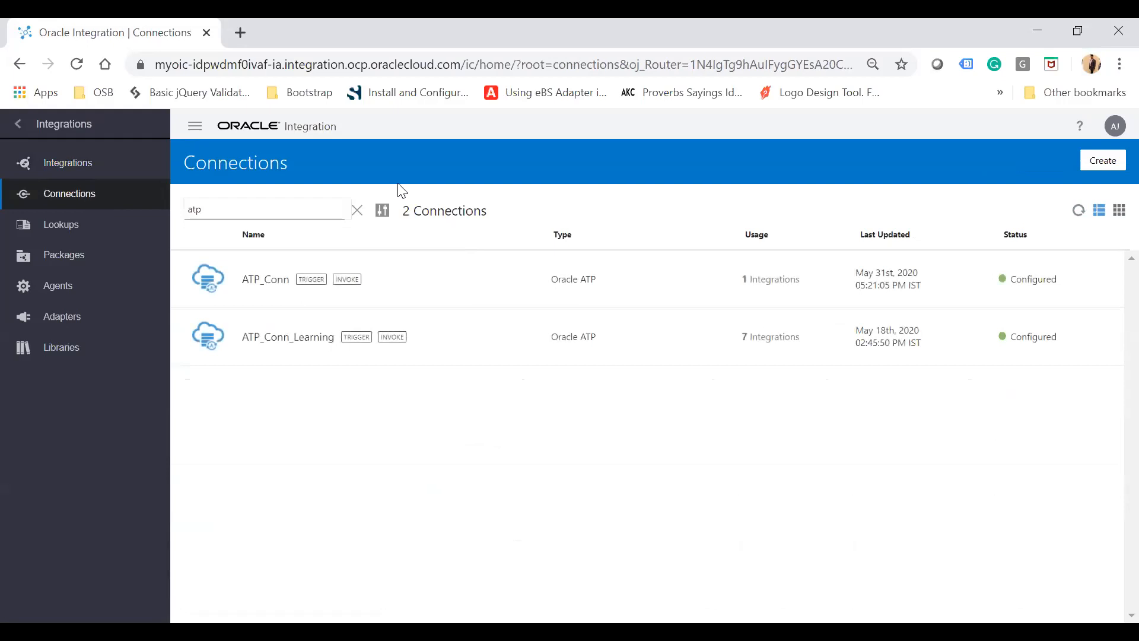
pyautogui.click(357, 210)
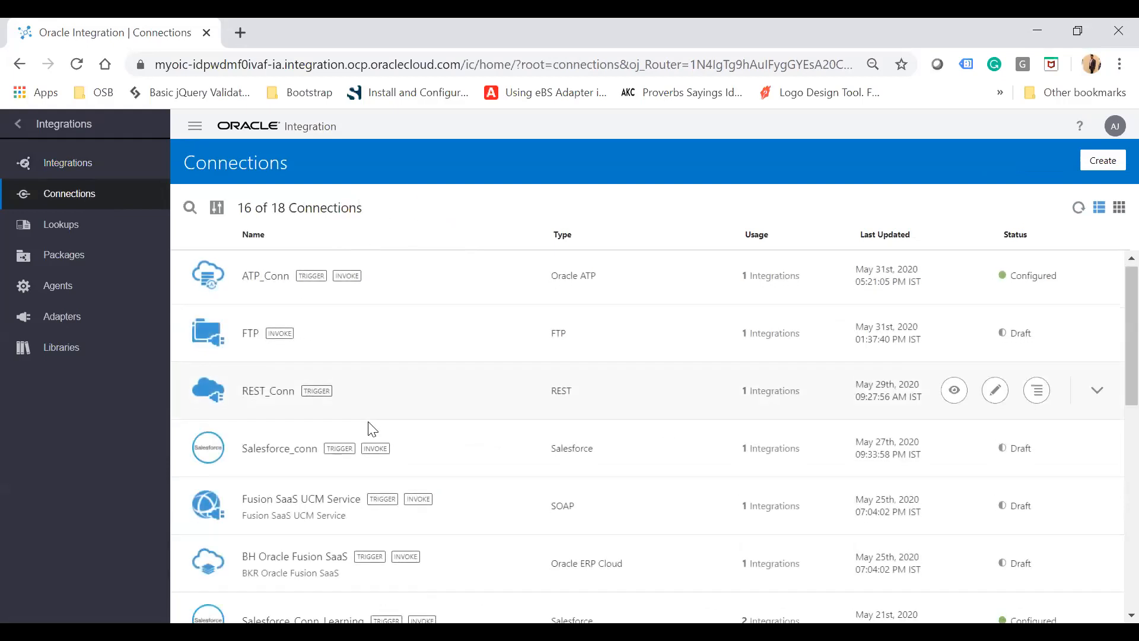
pyautogui.scroll(-10, 371, 427)
pyautogui.scroll(10, 369, 422)
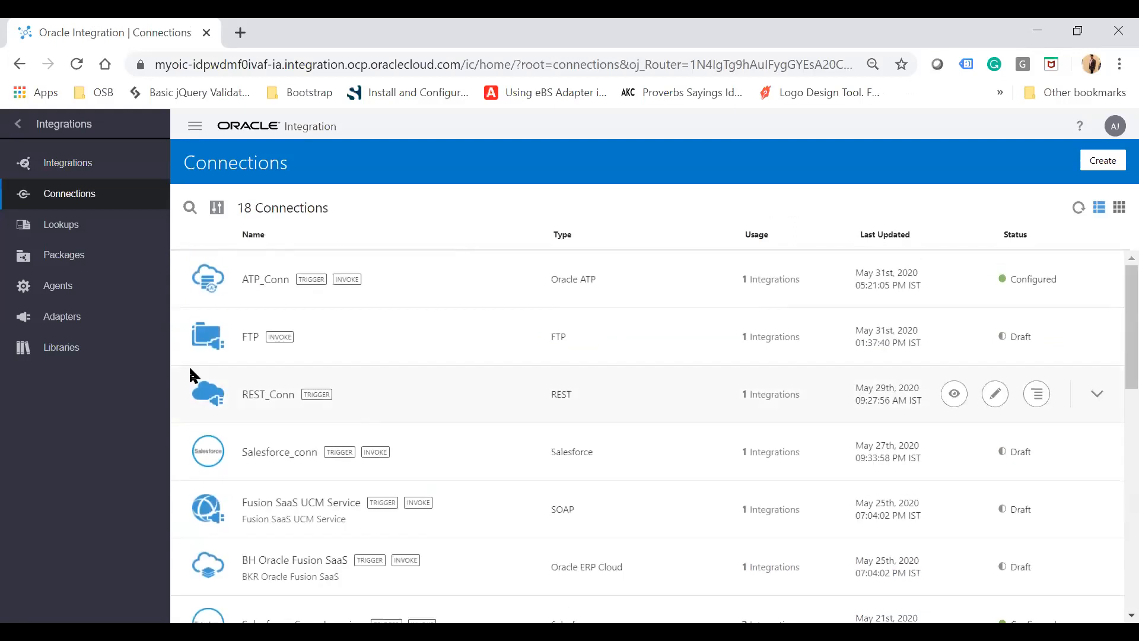
# - View the Lookups, Packages, Agents, Adapters and Libraries lists of the Integrations section one after another
pyautogui.click(86, 235)
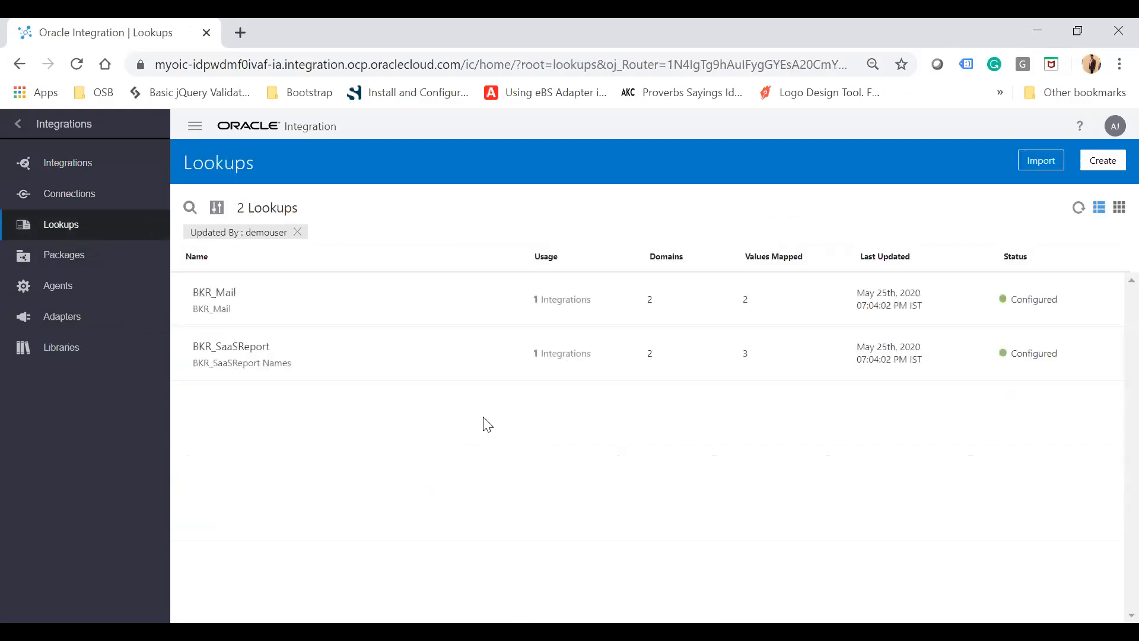
pyautogui.click(102, 255)
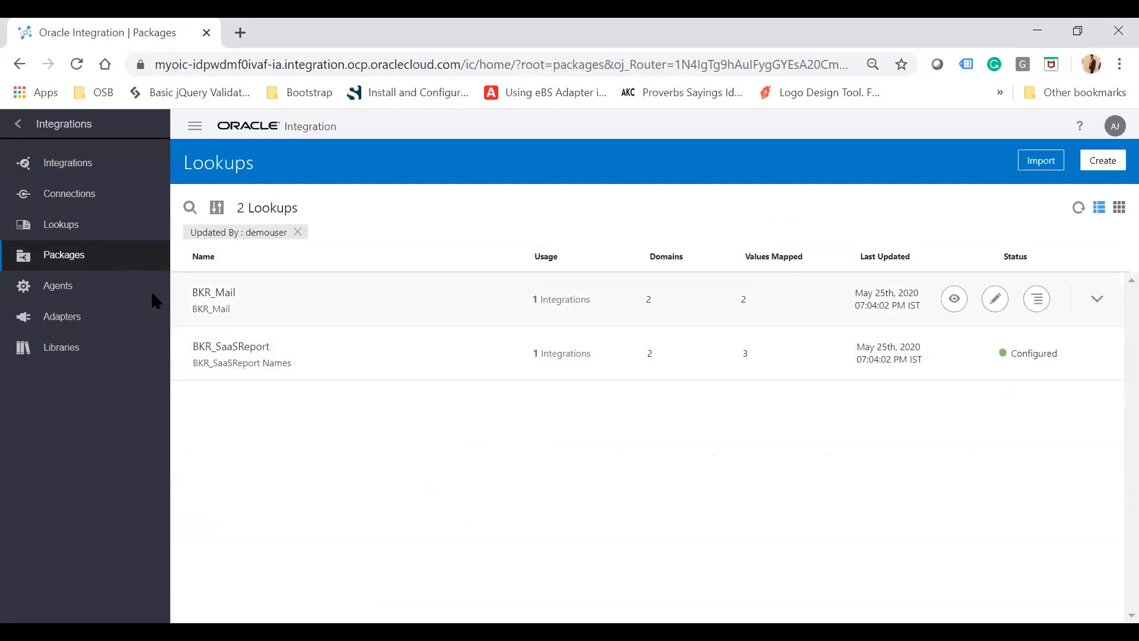
pyautogui.click(69, 254)
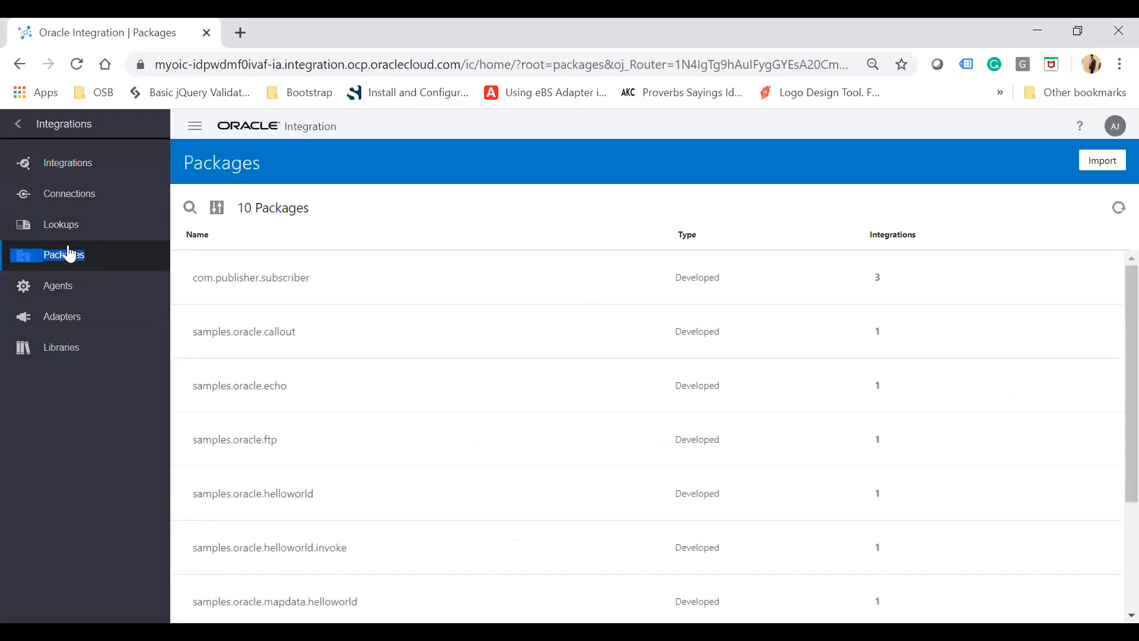
pyautogui.click(67, 296)
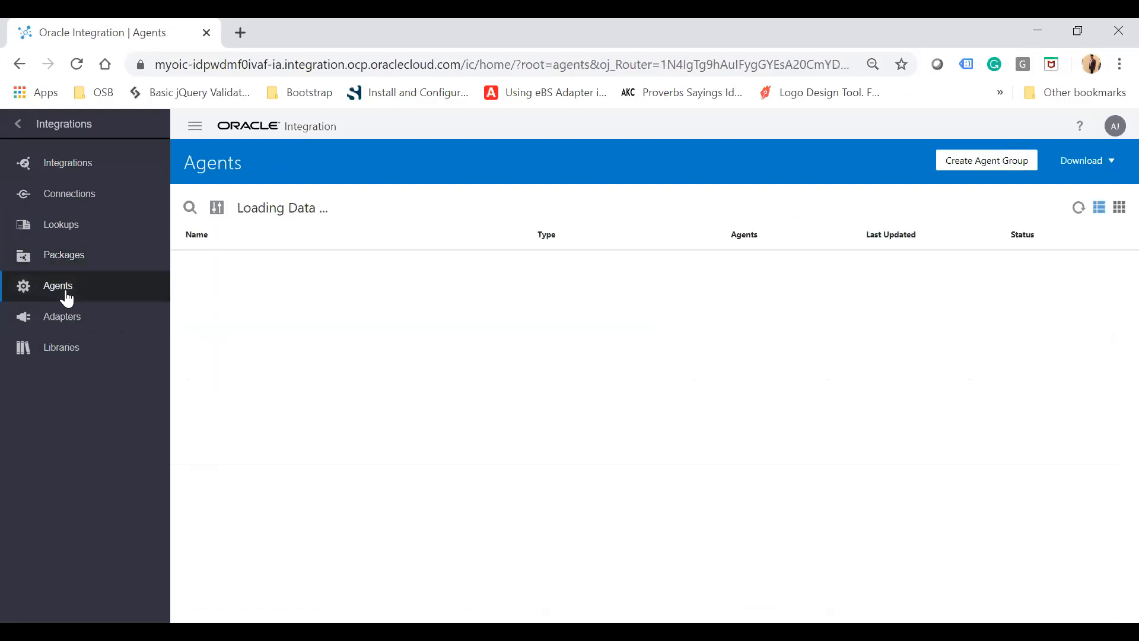
pyautogui.click(83, 318)
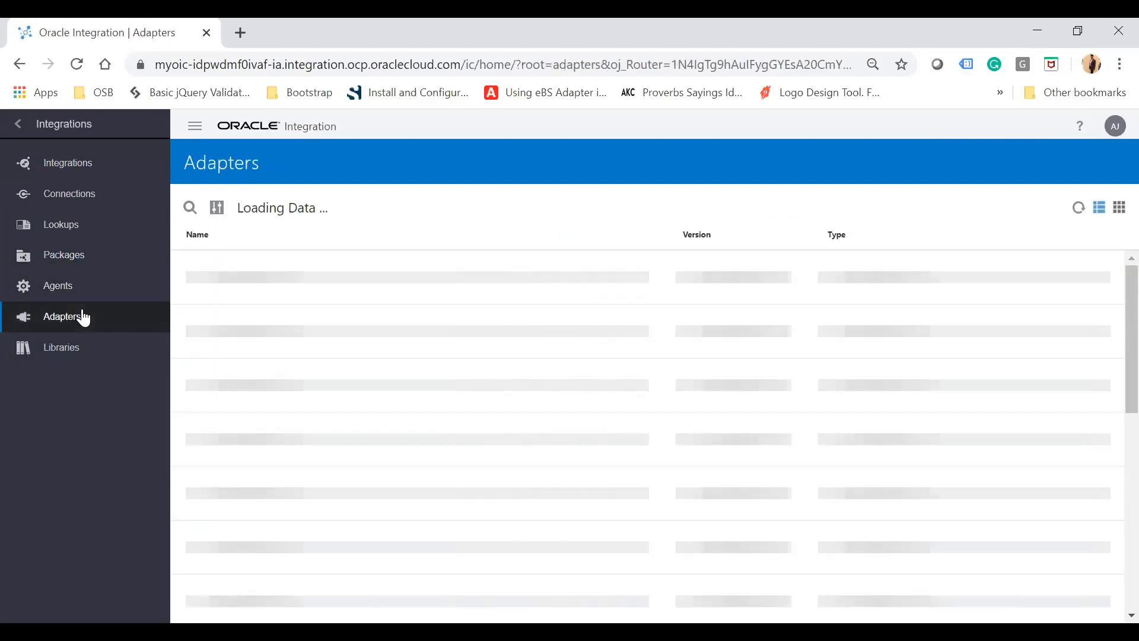
pyautogui.click(67, 351)
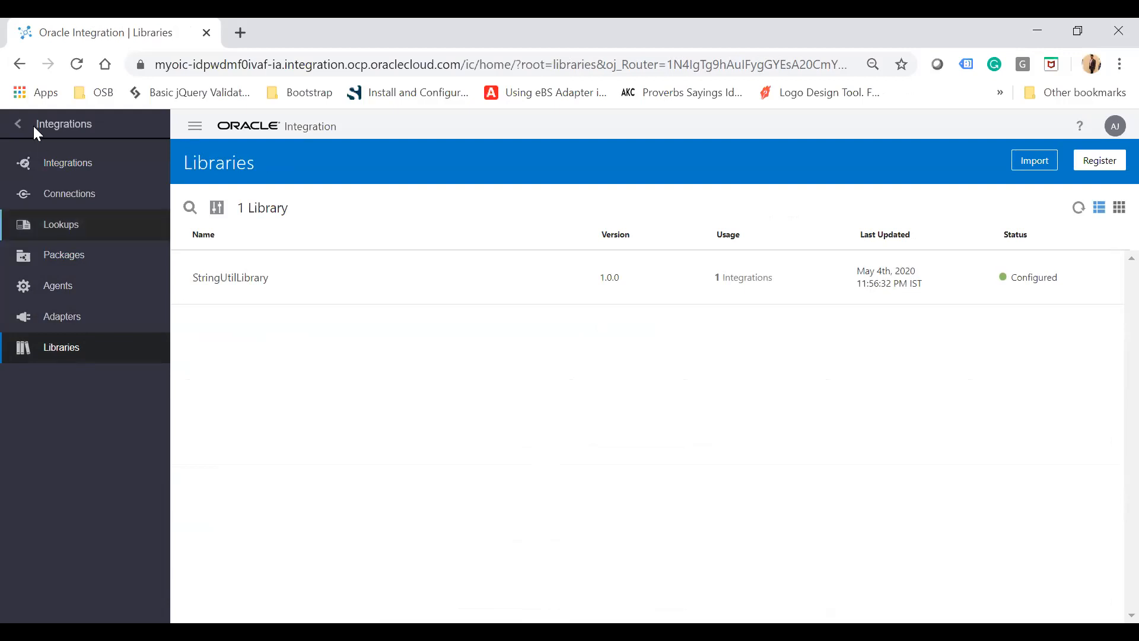
# - Return to the connections list by way of the main navigation and check which integrations use ATP_Conn
pyautogui.click(15, 126)
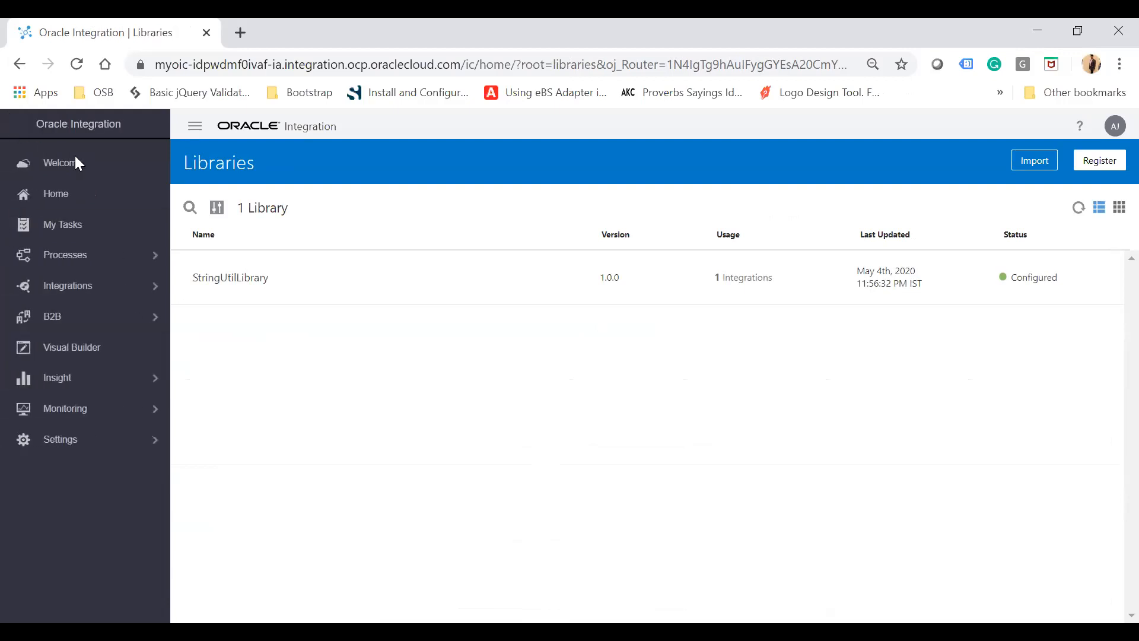
pyautogui.click(118, 287)
pyautogui.click(95, 202)
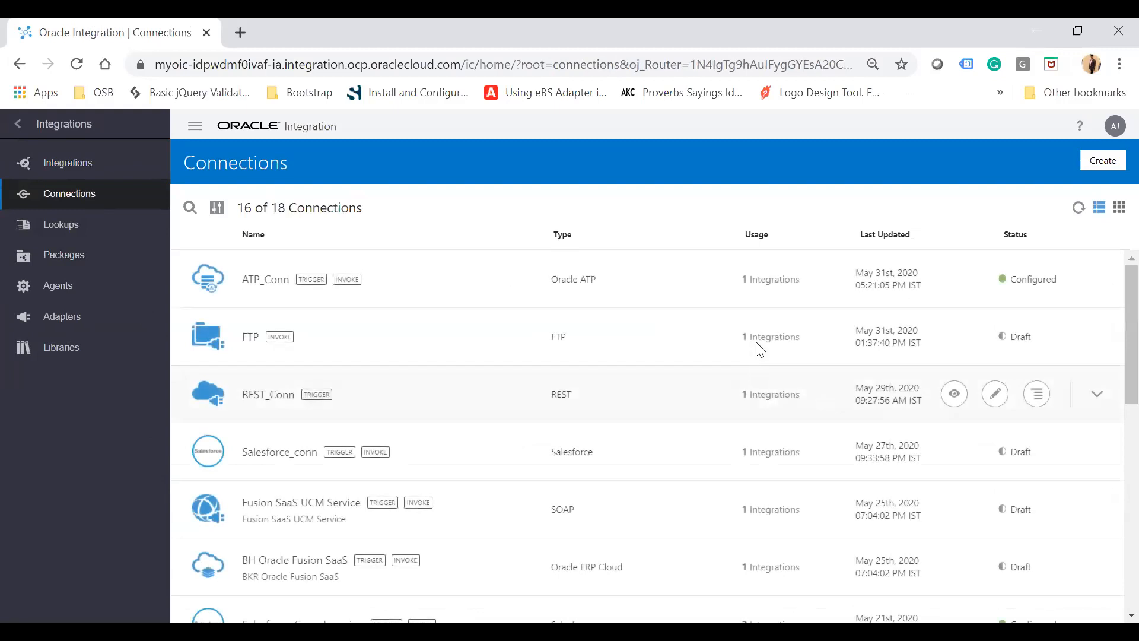
pyautogui.click(745, 282)
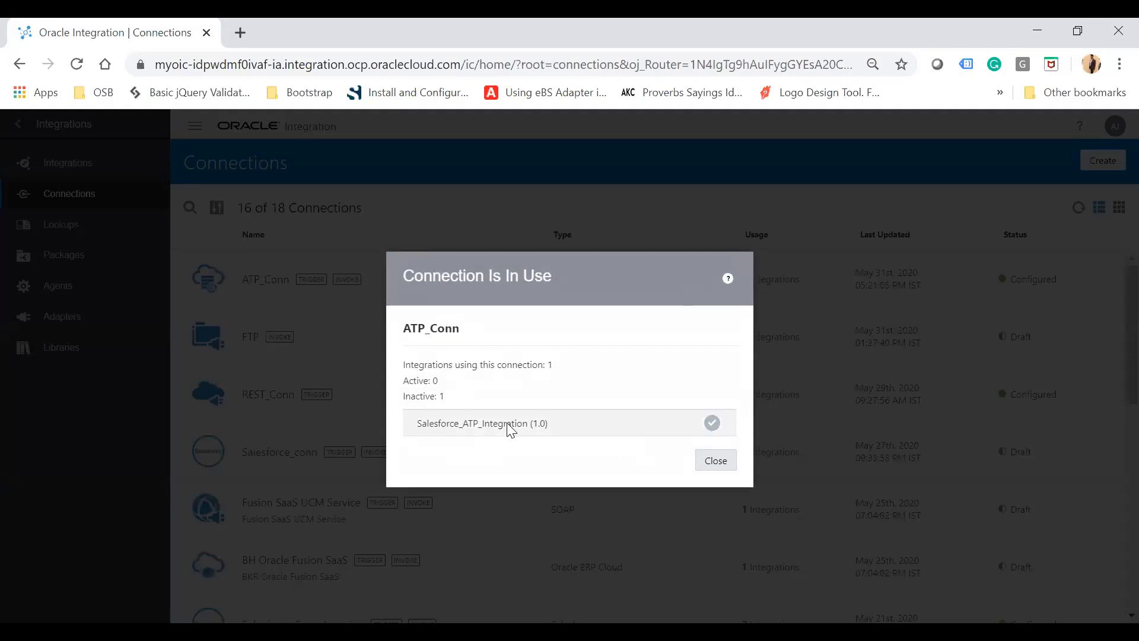
pyautogui.click(717, 463)
# - Find the Salesforce_Conn_Learning connection and check which integrations use it
pyautogui.scroll(-5, 714, 460)
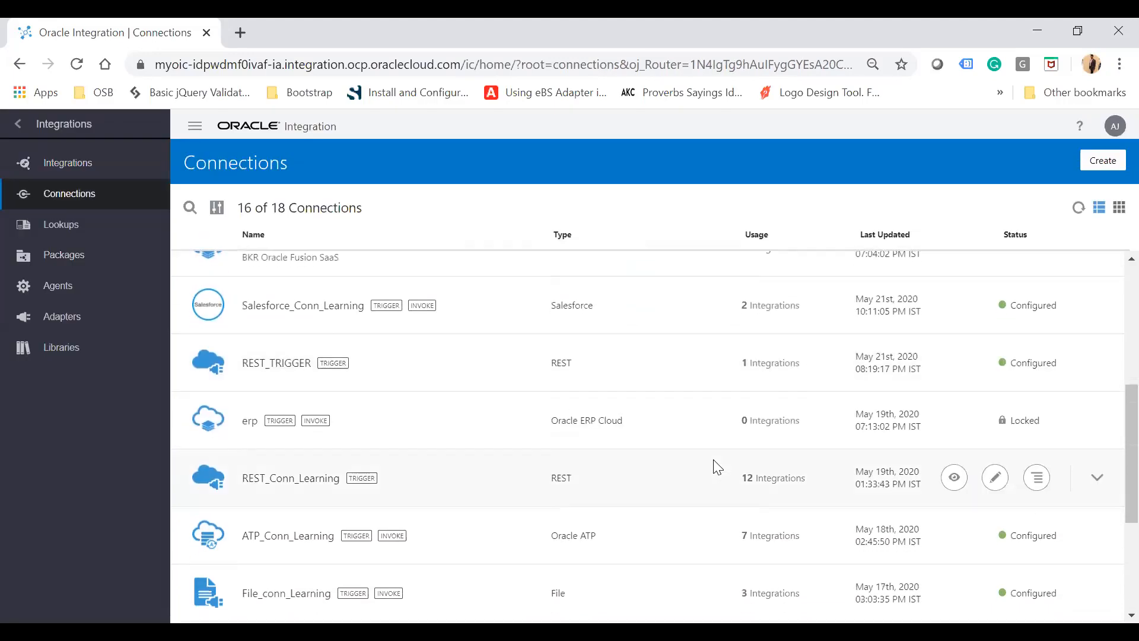
pyautogui.scroll(1, 735, 391)
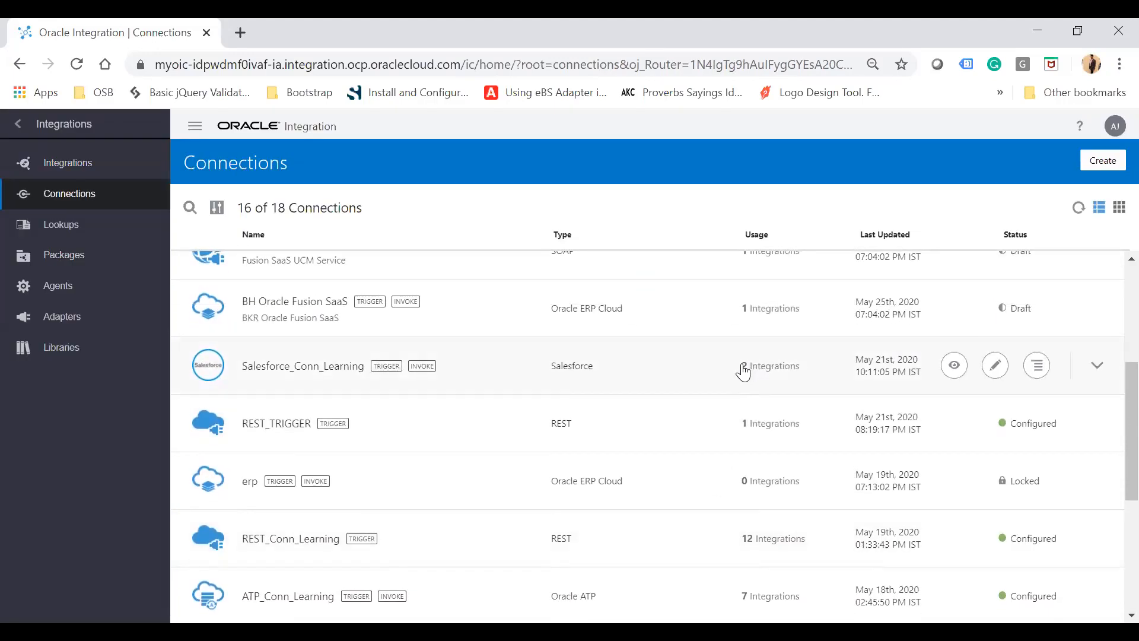
pyautogui.click(742, 368)
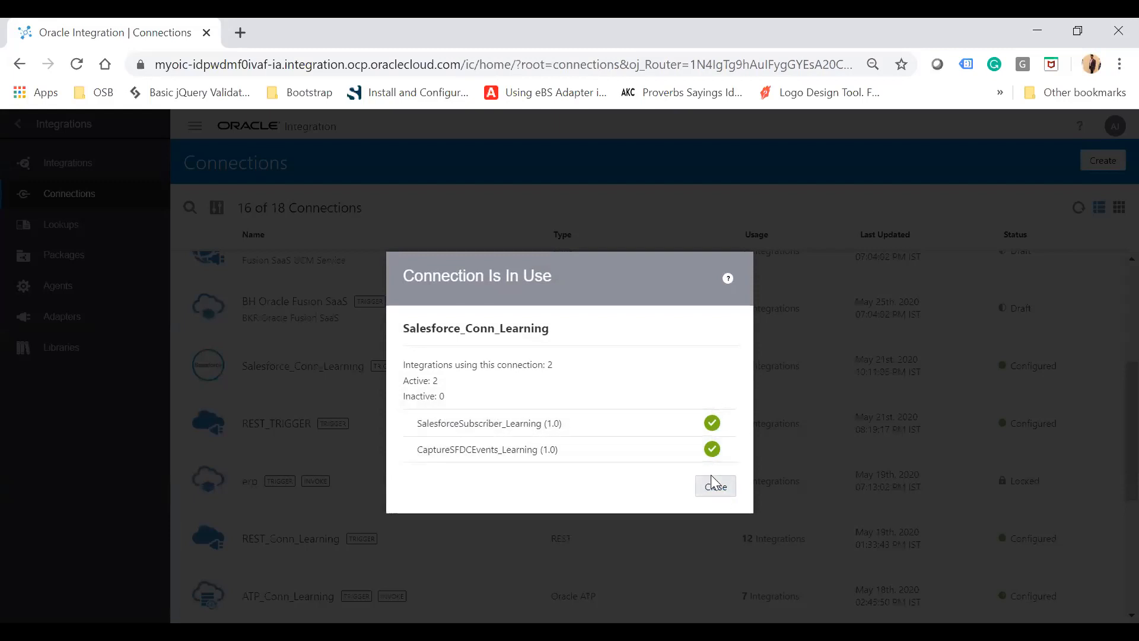
pyautogui.click(714, 494)
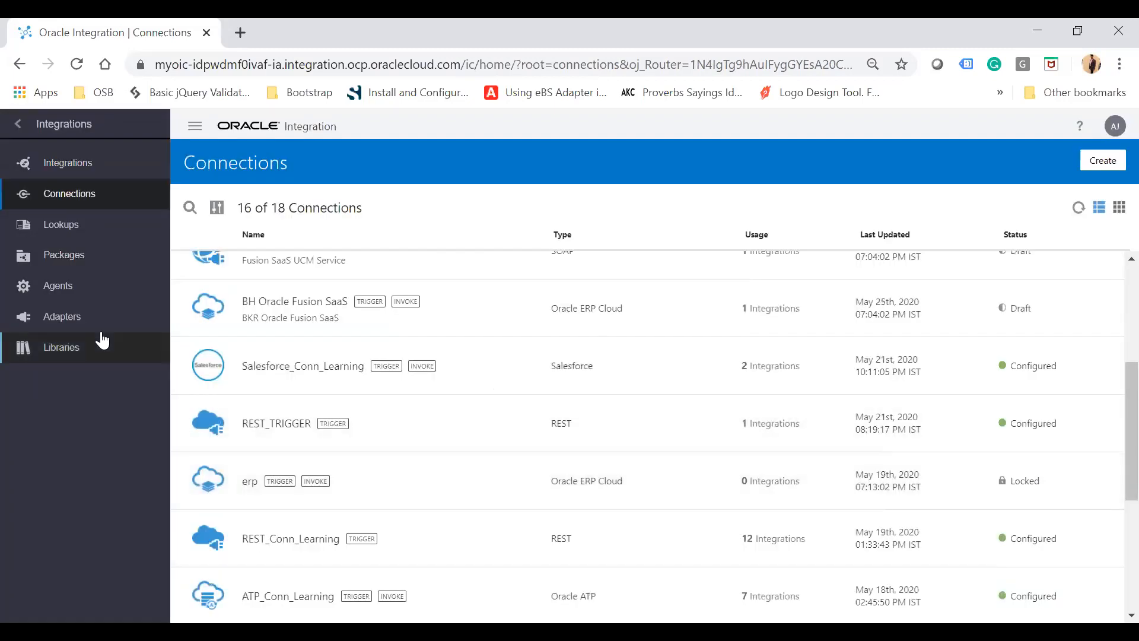
# - Open the list of libraries and check which integrations use StringUtilLibrary
pyautogui.click(102, 341)
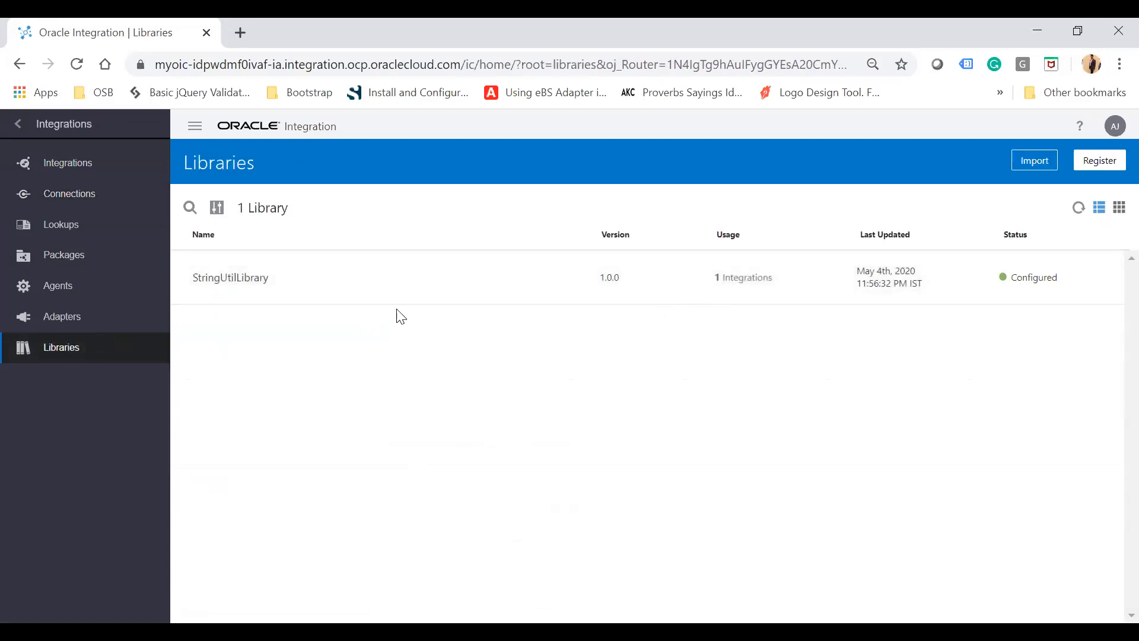
pyautogui.click(717, 279)
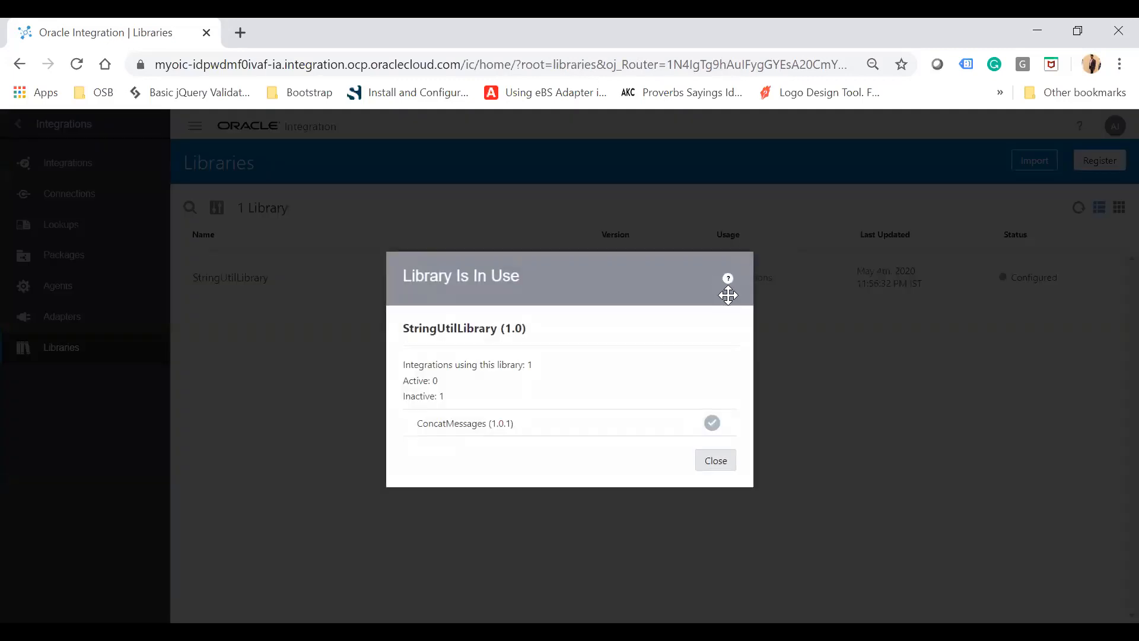
pyautogui.click(719, 464)
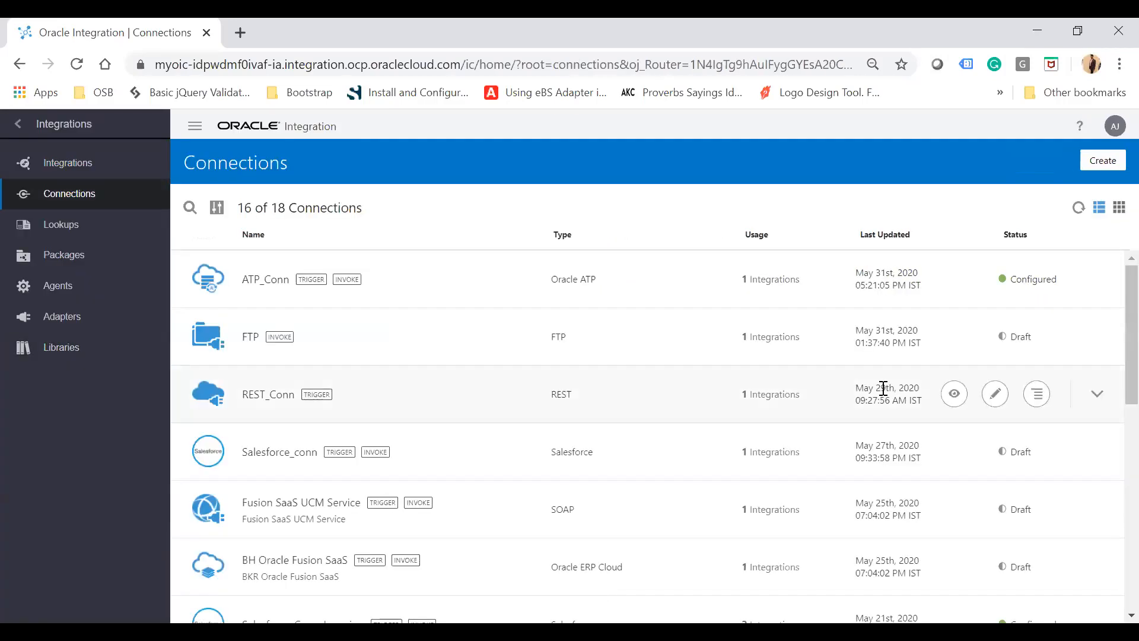
# - Open the FTP connection from the connections list, review its connection properties and security settings, and return to the list
pyautogui.click(250, 336)
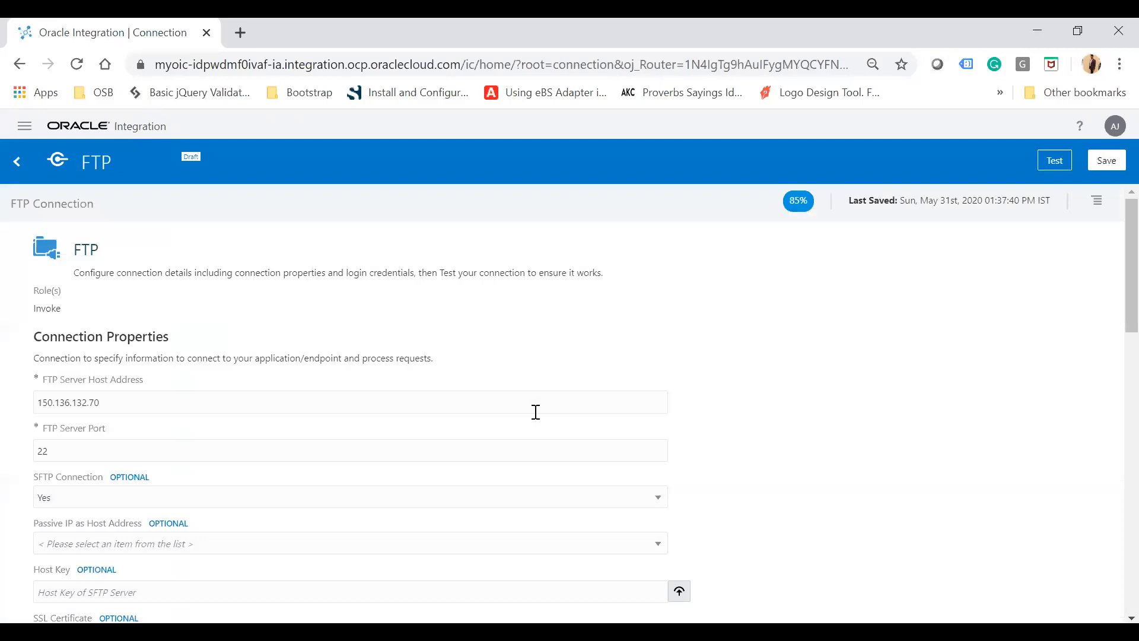
pyautogui.scroll(-5, 536, 412)
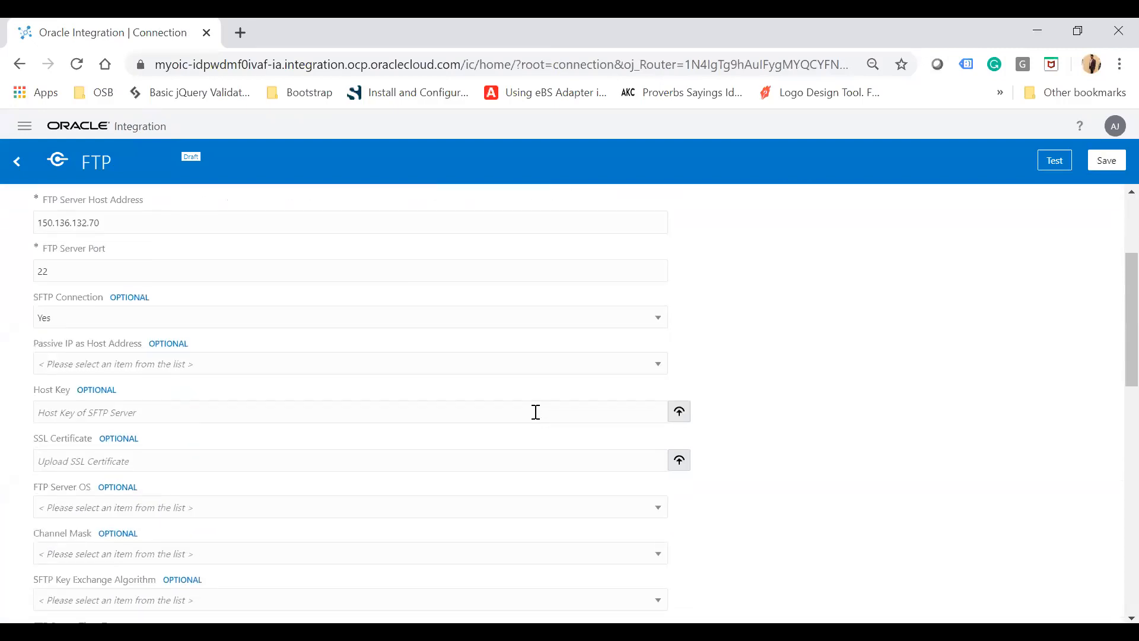
pyautogui.scroll(-4, 911, 420)
pyautogui.scroll(7, 911, 419)
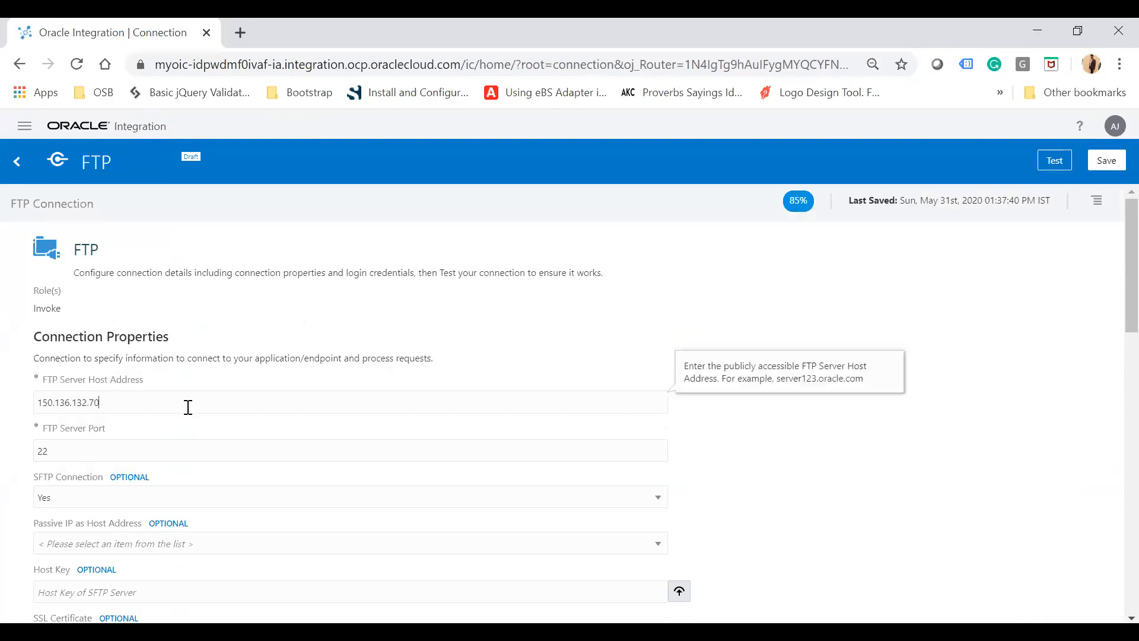
pyautogui.tripleClick(187, 406)
pyautogui.click(418, 316)
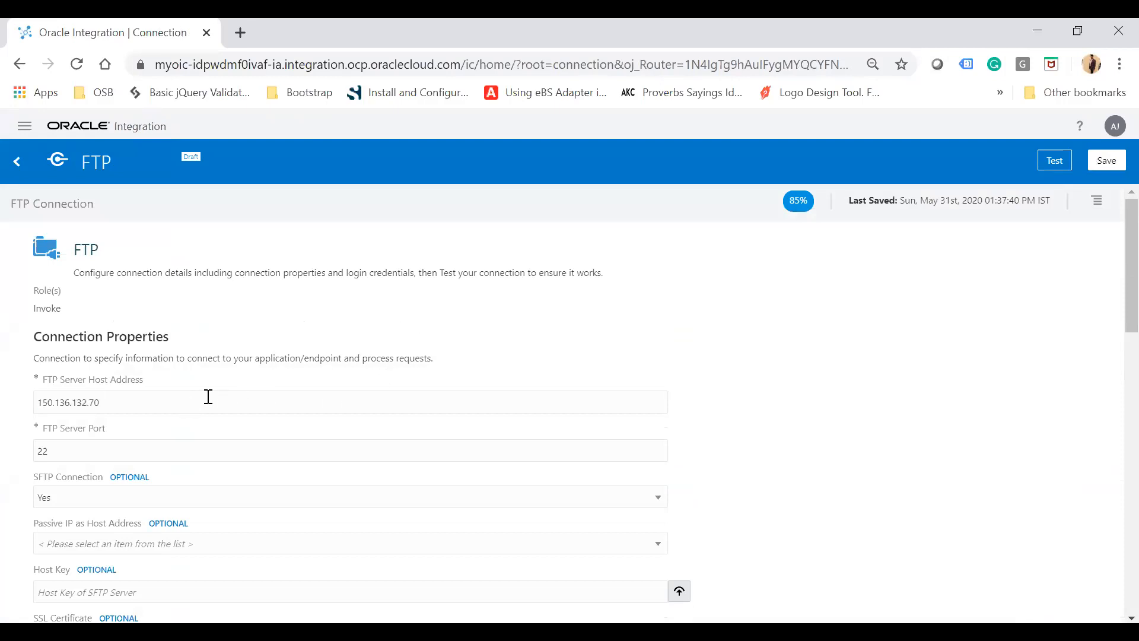
pyautogui.tripleClick(169, 401)
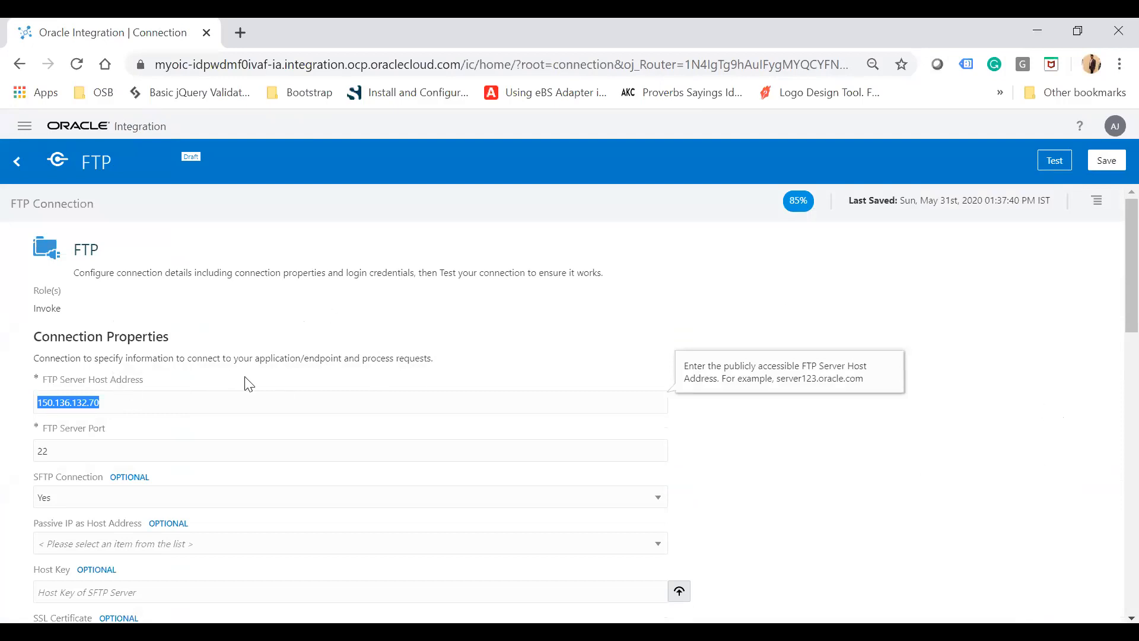
pyautogui.scroll(-2, 249, 384)
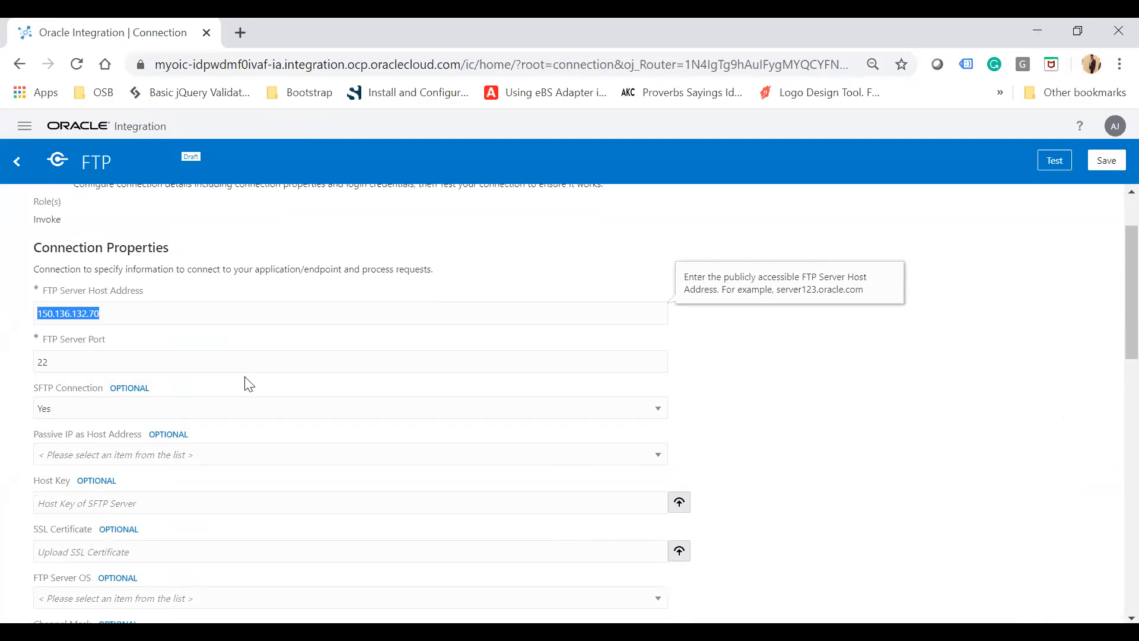
pyautogui.scroll(-7, 249, 385)
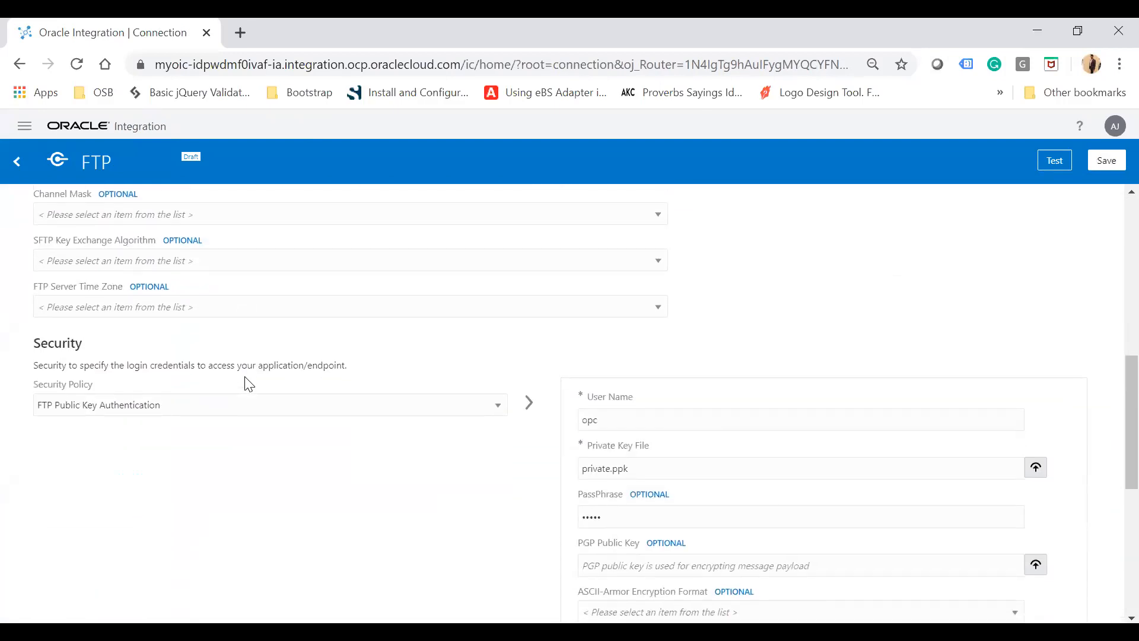
pyautogui.scroll(9, 249, 384)
pyautogui.click(25, 154)
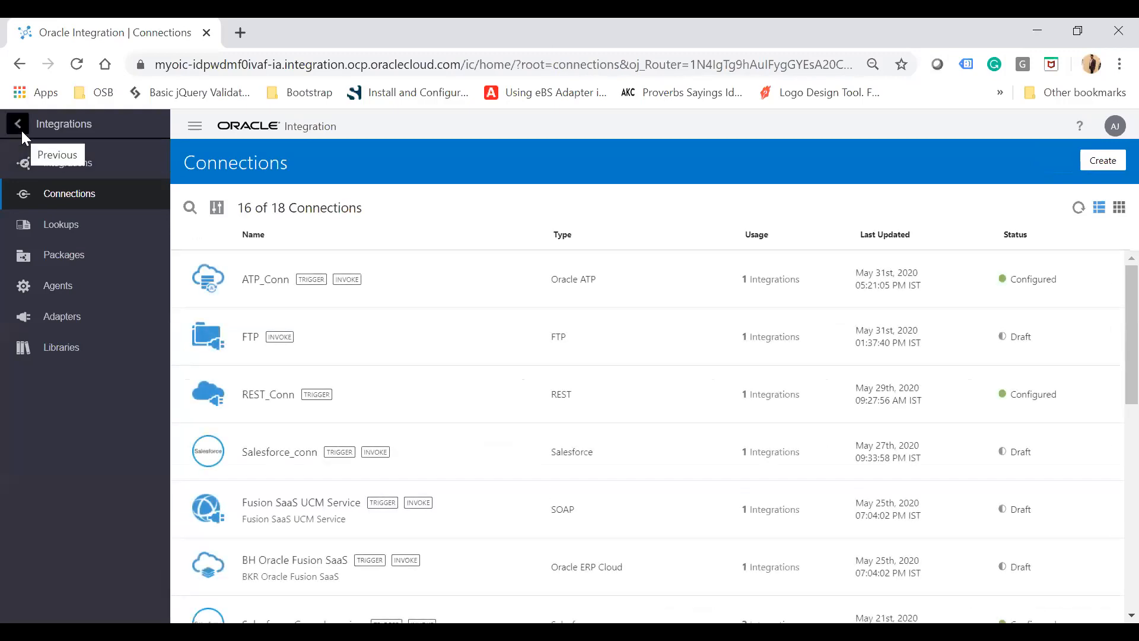
# - Import the integration file FTP_TO_ATP_INT_LEARNI_01.00.0000 (1).iar from Downloads into the integrations list, using the Import and Configure option
pyautogui.click(89, 178)
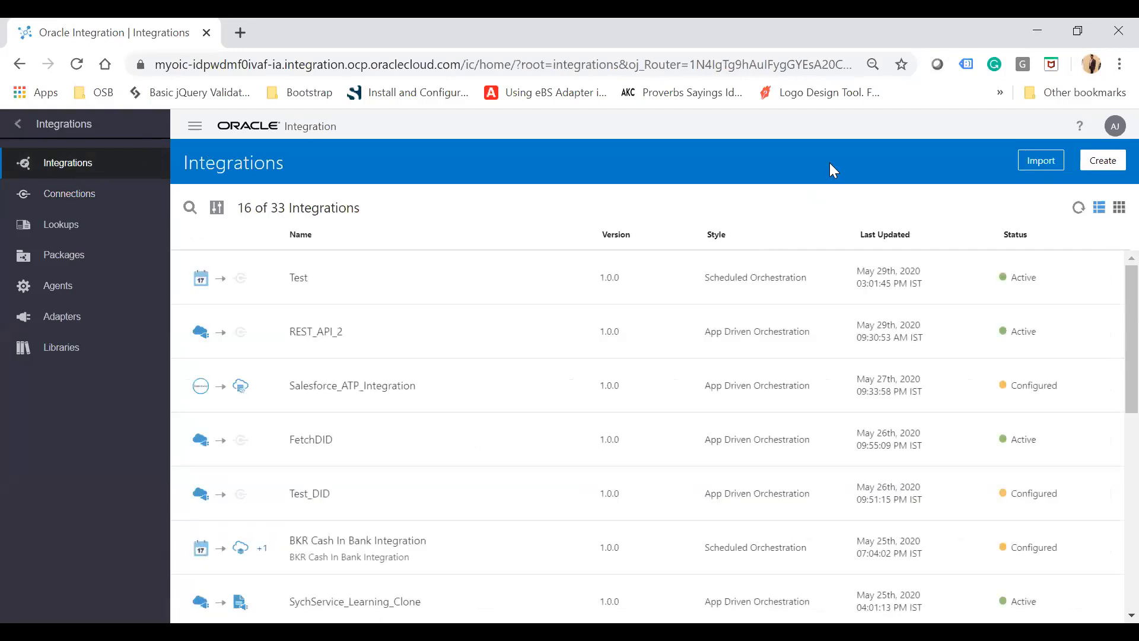
pyautogui.click(1042, 159)
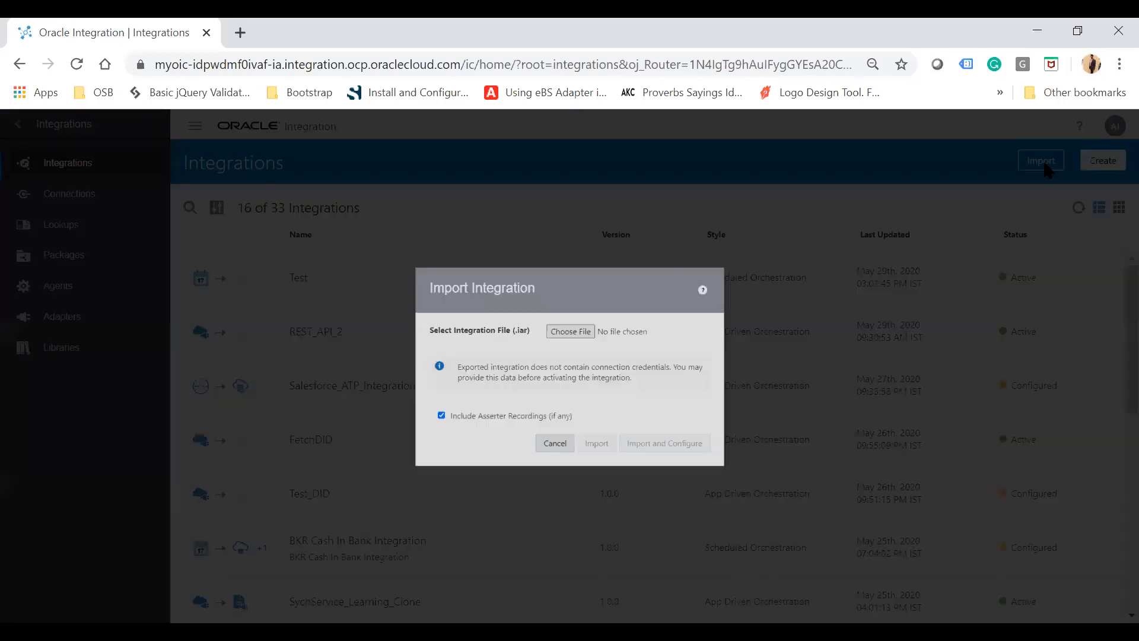
pyautogui.click(570, 325)
pyautogui.click(246, 178)
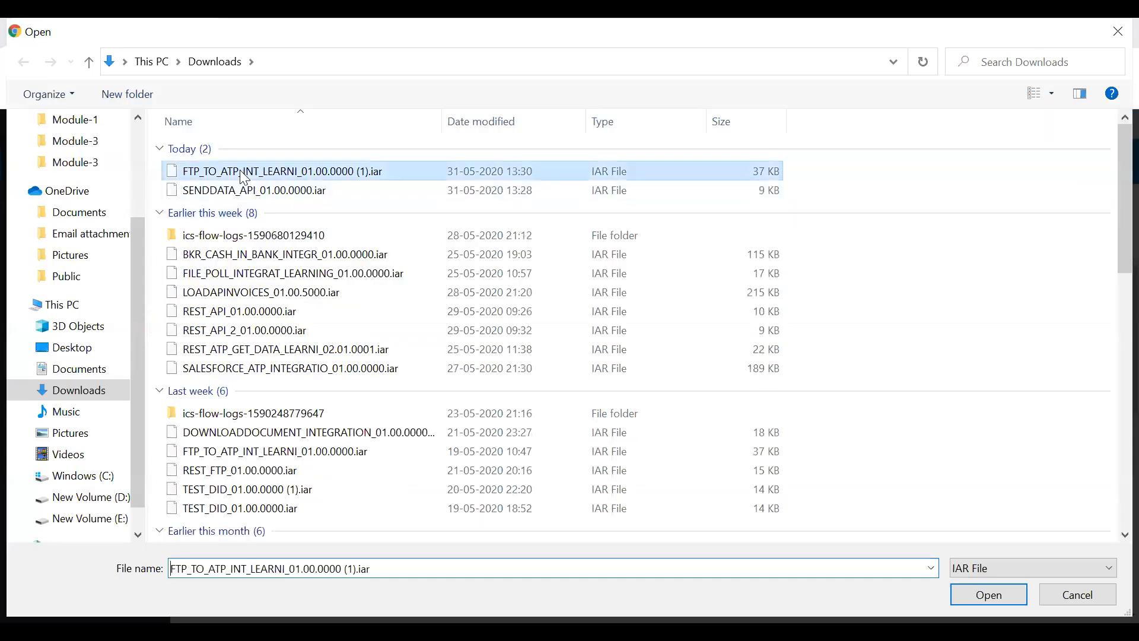
pyautogui.doubleClick(246, 178)
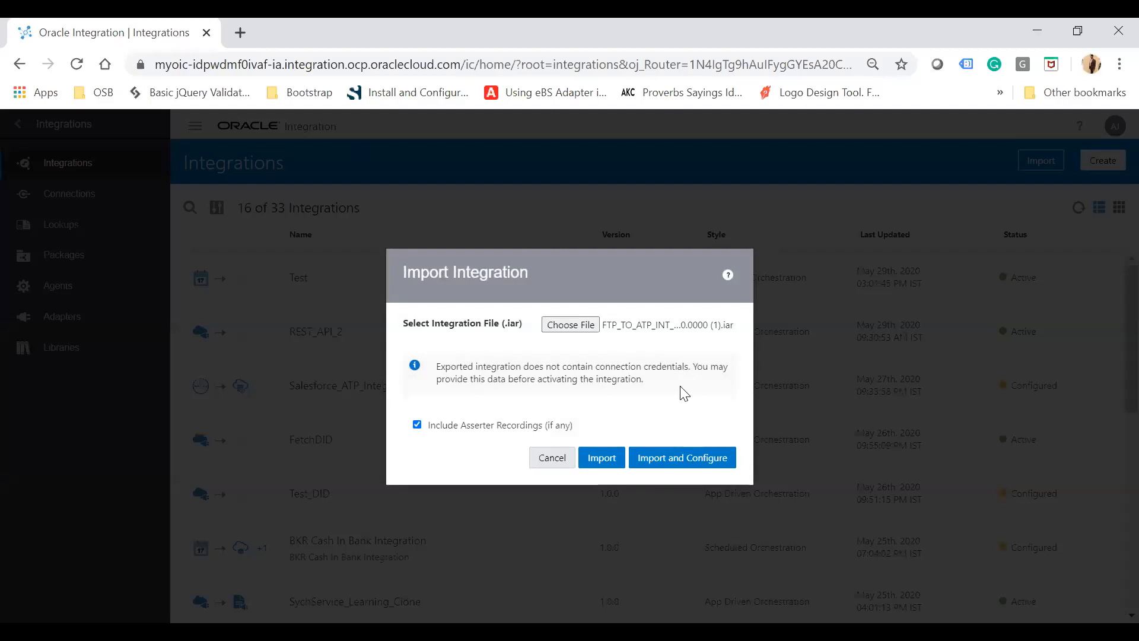
pyautogui.click(677, 462)
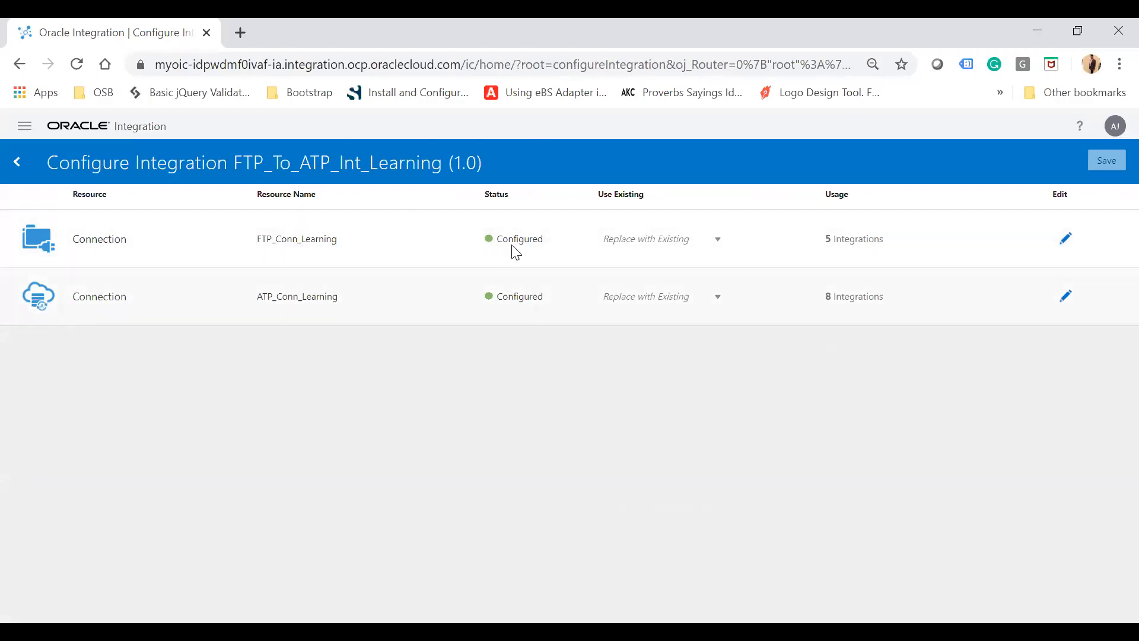
# - Replace the imported integration's ATP_Conn_Learning connection with the existing ATP_Conn, save the configuration and return to the integrations list
pyautogui.moveTo(274, 241)
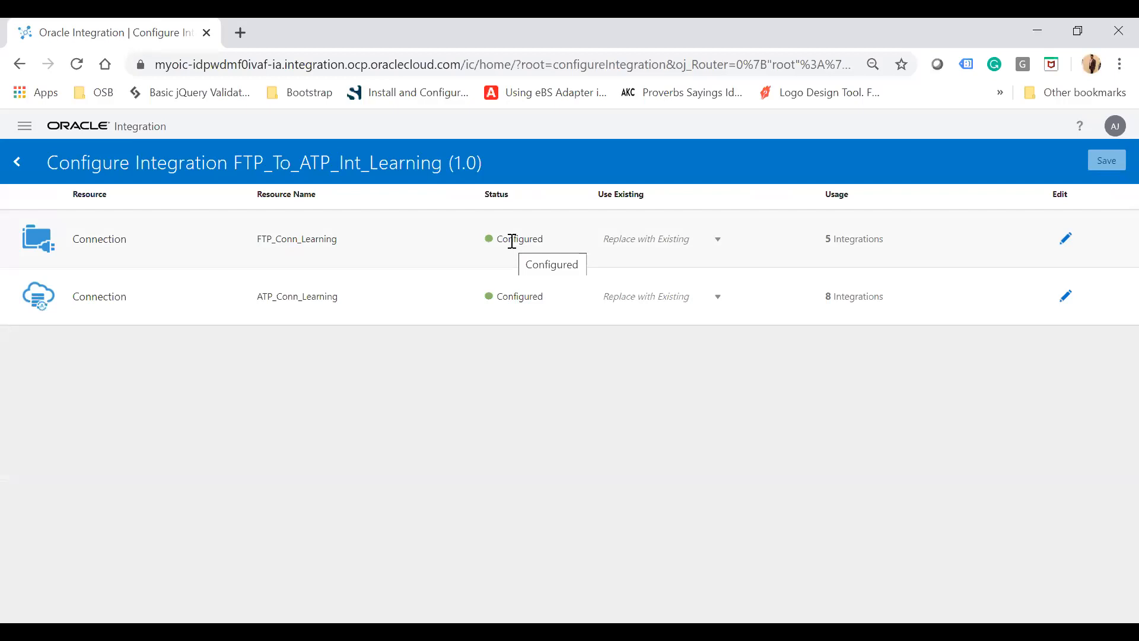
pyautogui.moveTo(286, 306)
pyautogui.click(656, 309)
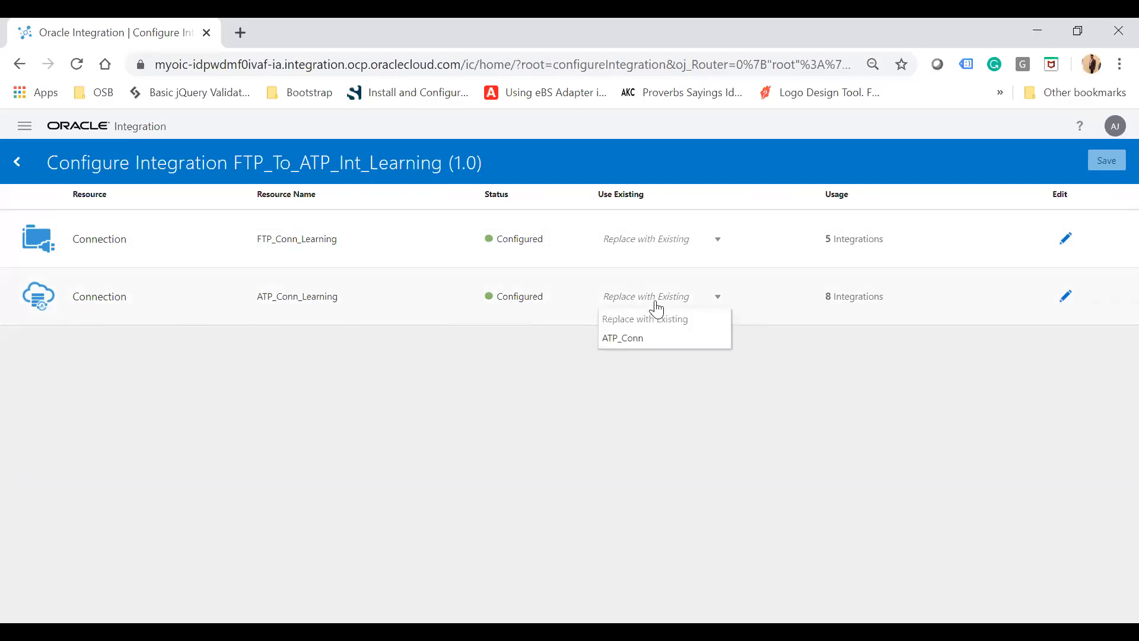
pyautogui.click(644, 340)
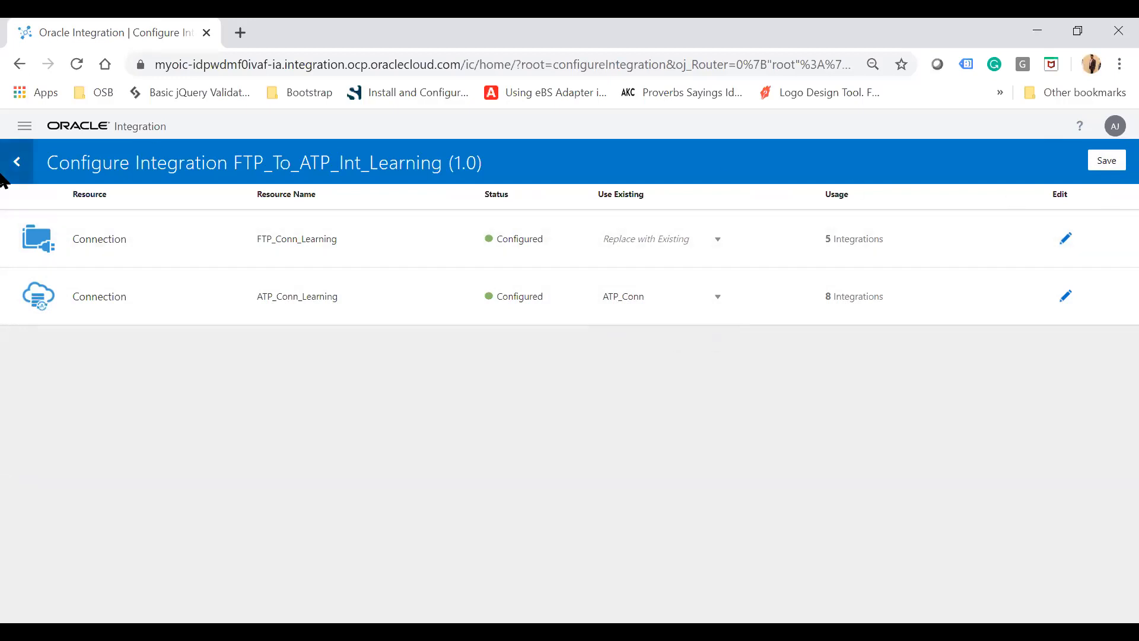
pyautogui.click(1089, 158)
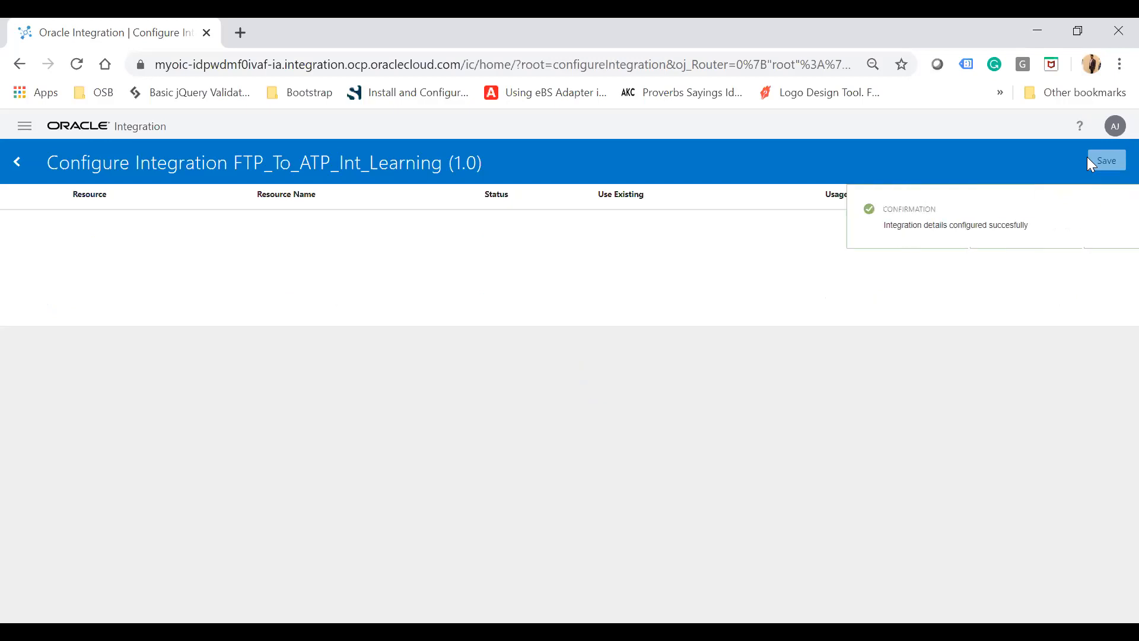
pyautogui.click(1114, 202)
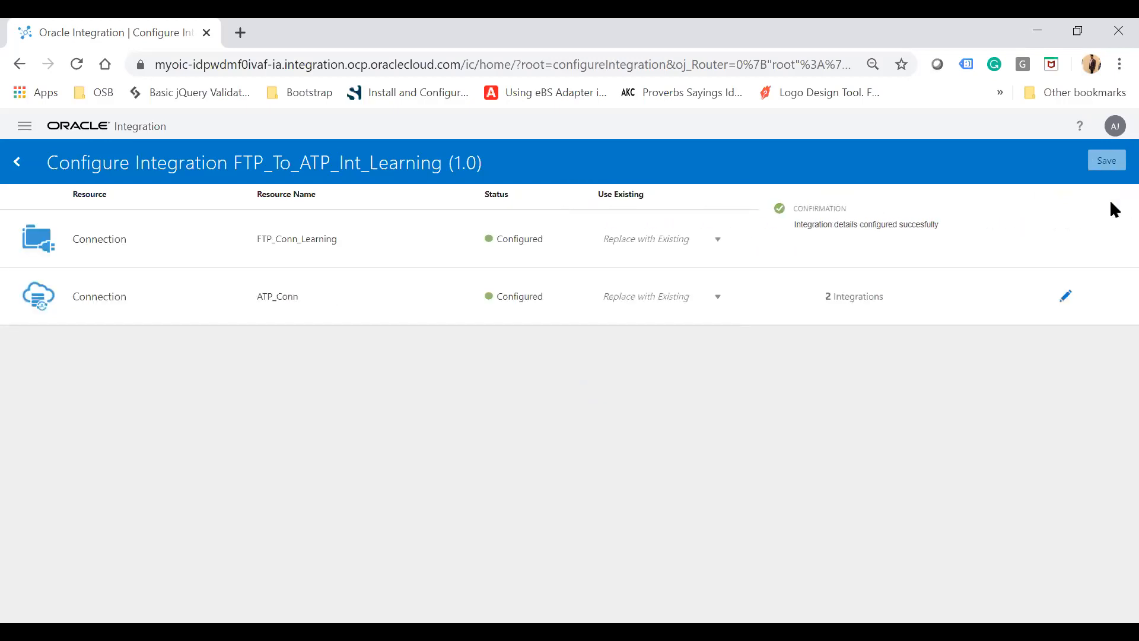
pyautogui.click(16, 163)
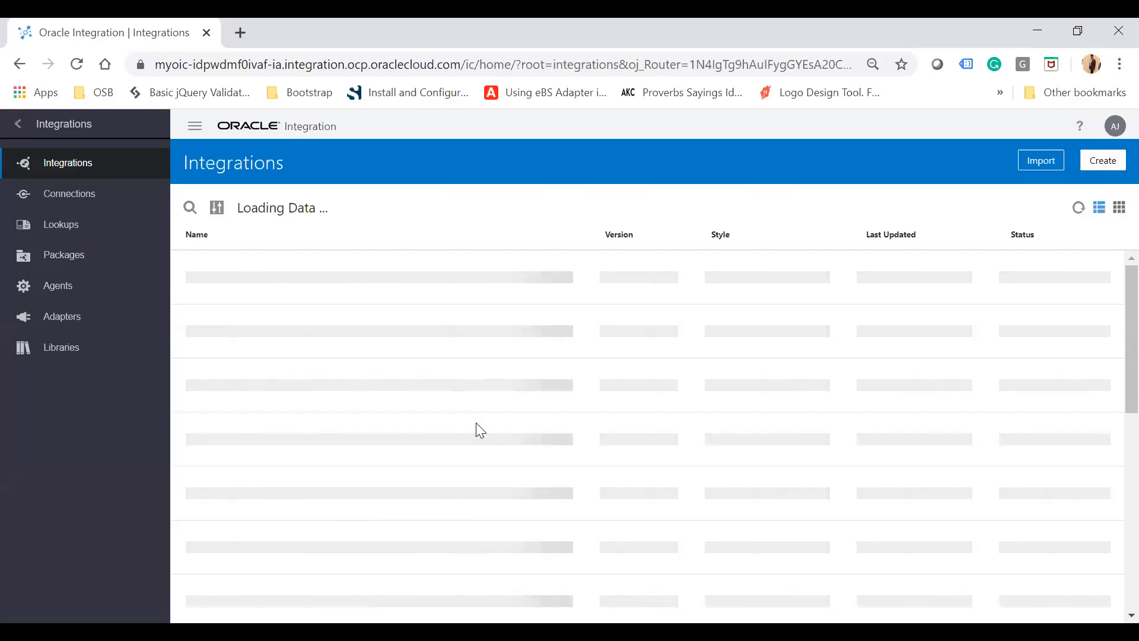
# - Review the activation options for FTP_To_ATP_Int_Learning without activating it, and view the Test integration's run link
pyautogui.moveTo(1001, 277)
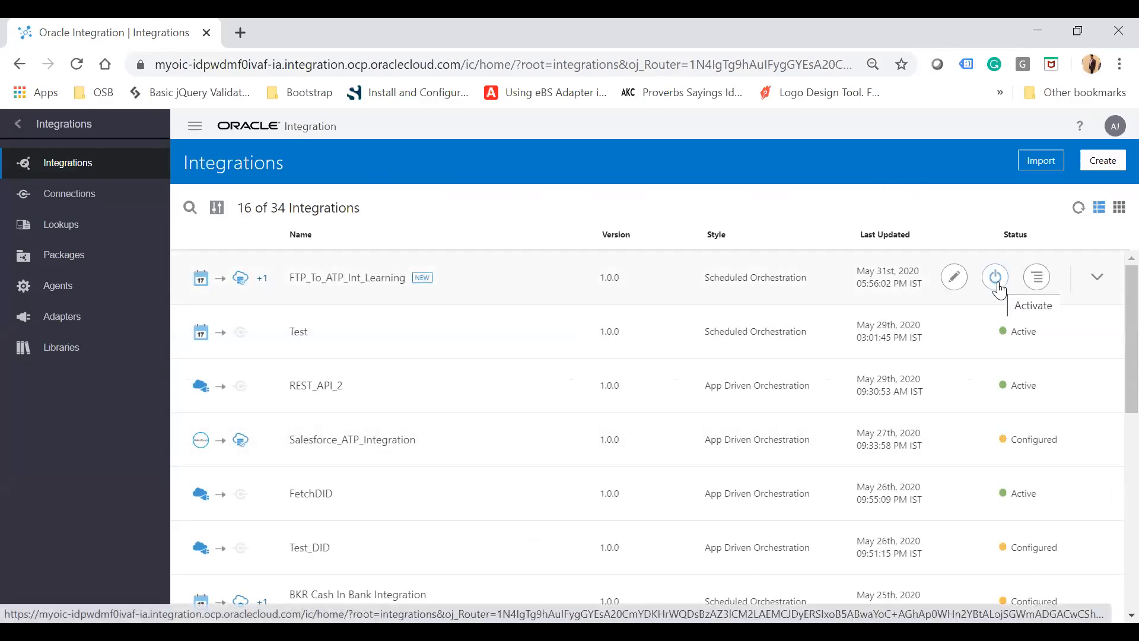
pyautogui.click(996, 284)
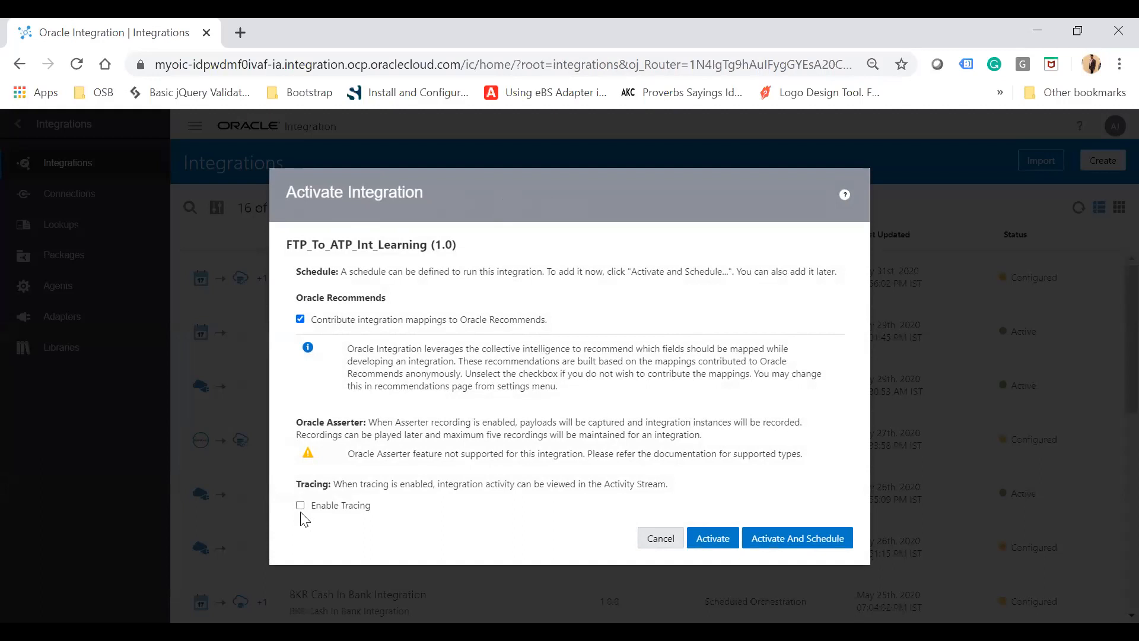
pyautogui.click(655, 540)
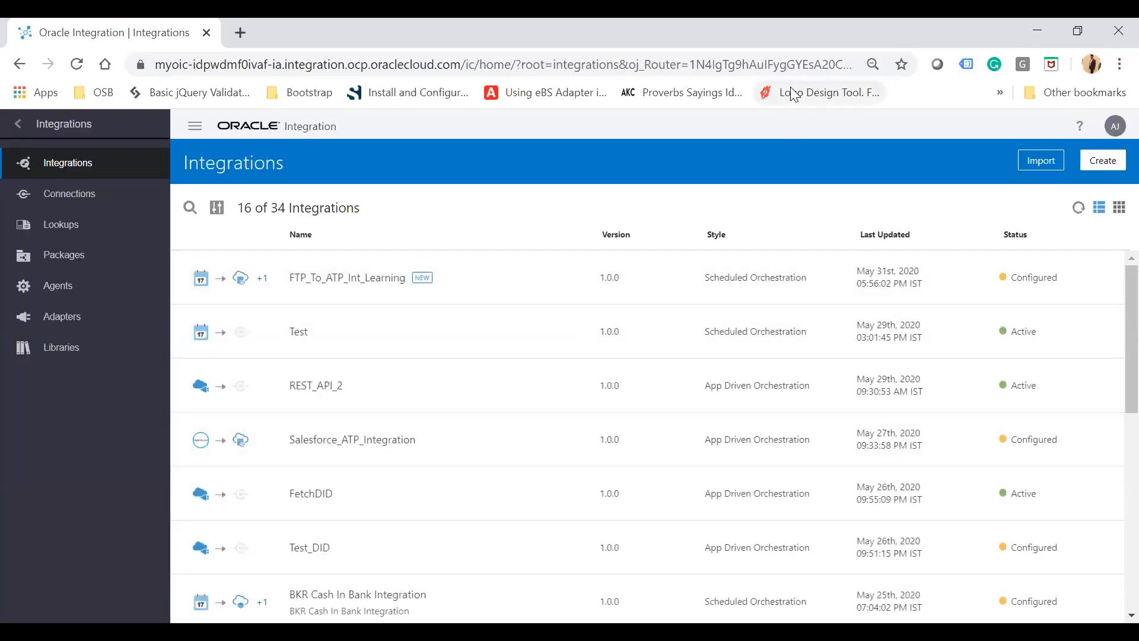
pyautogui.moveTo(1041, 325)
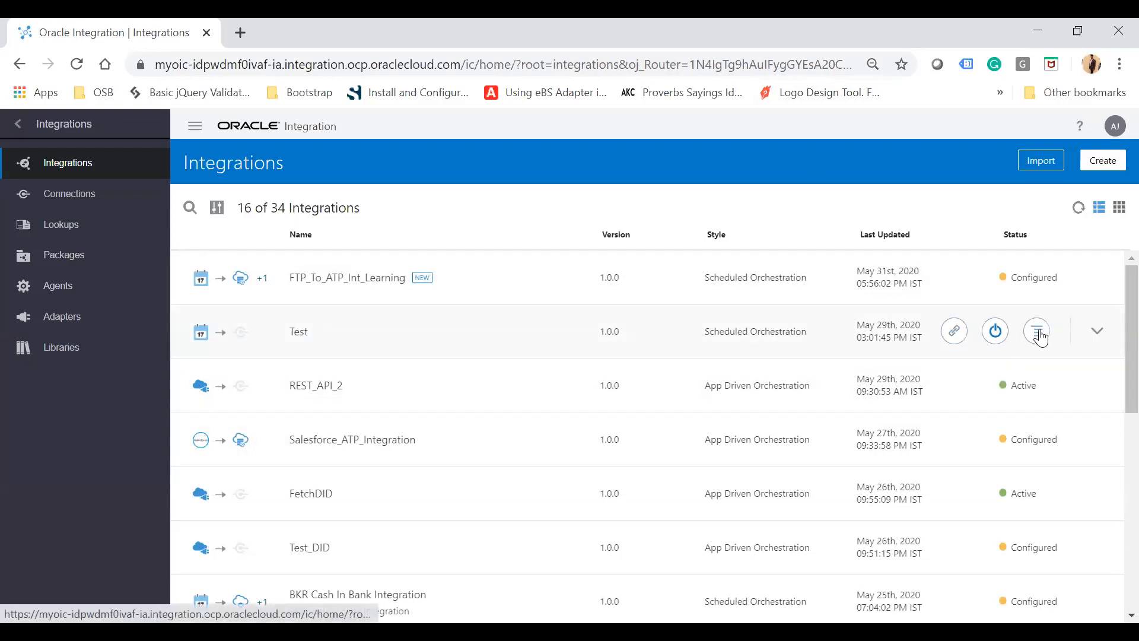
pyautogui.click(953, 339)
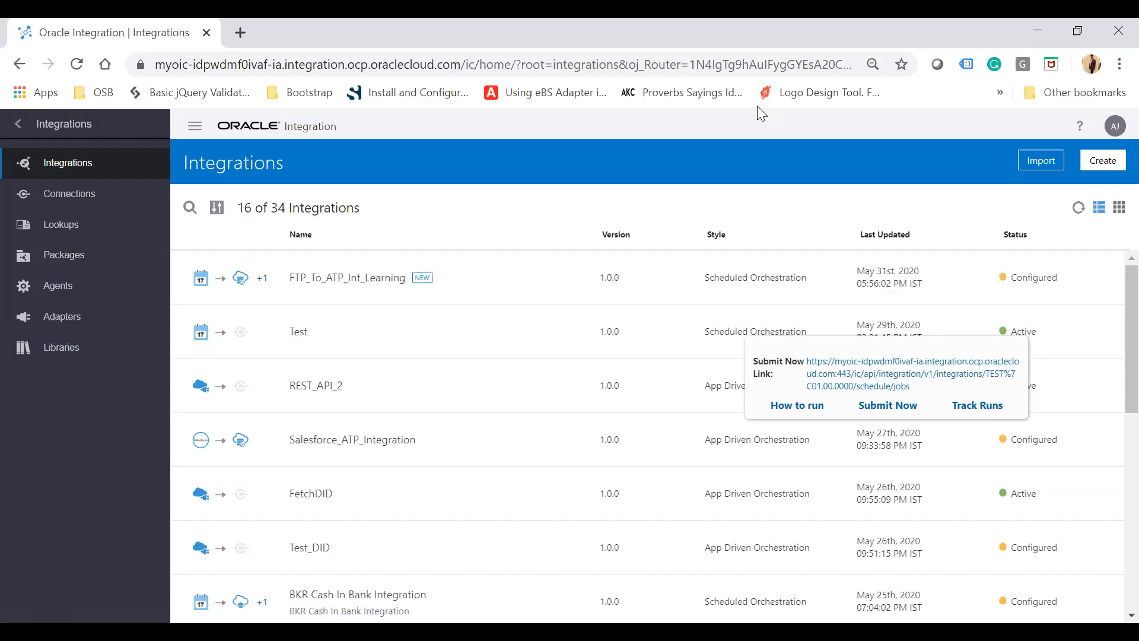
pyautogui.click(649, 172)
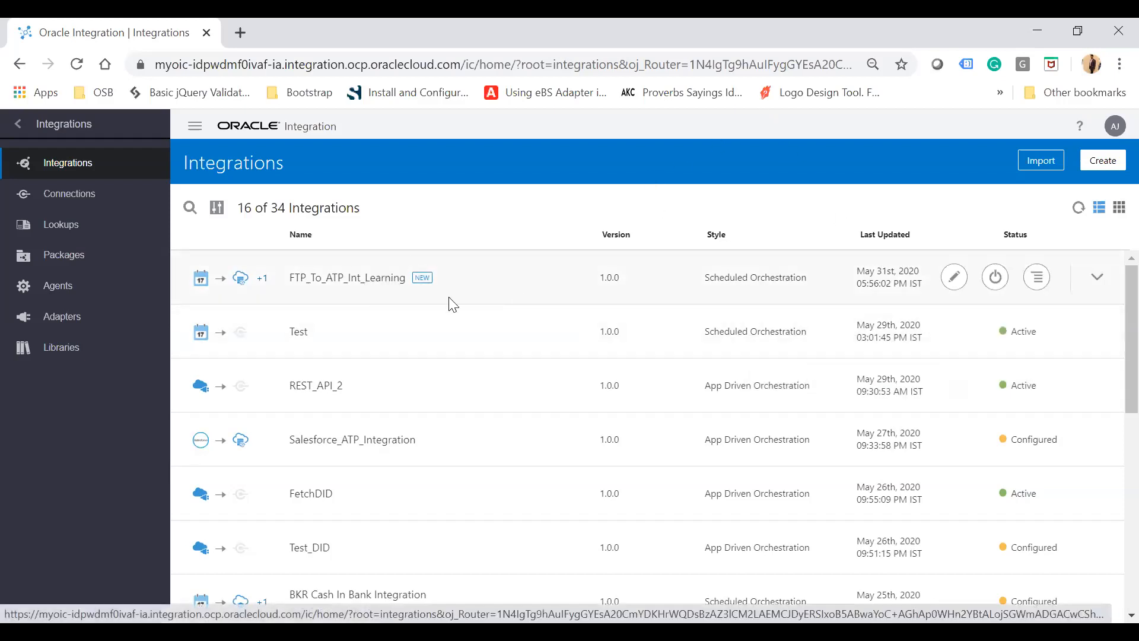
# - Expand the FTP_To_ATP_Int_Learning details, review its connections, name, identifier, update and creation information and smart tags, and collapse them
pyautogui.click(1102, 278)
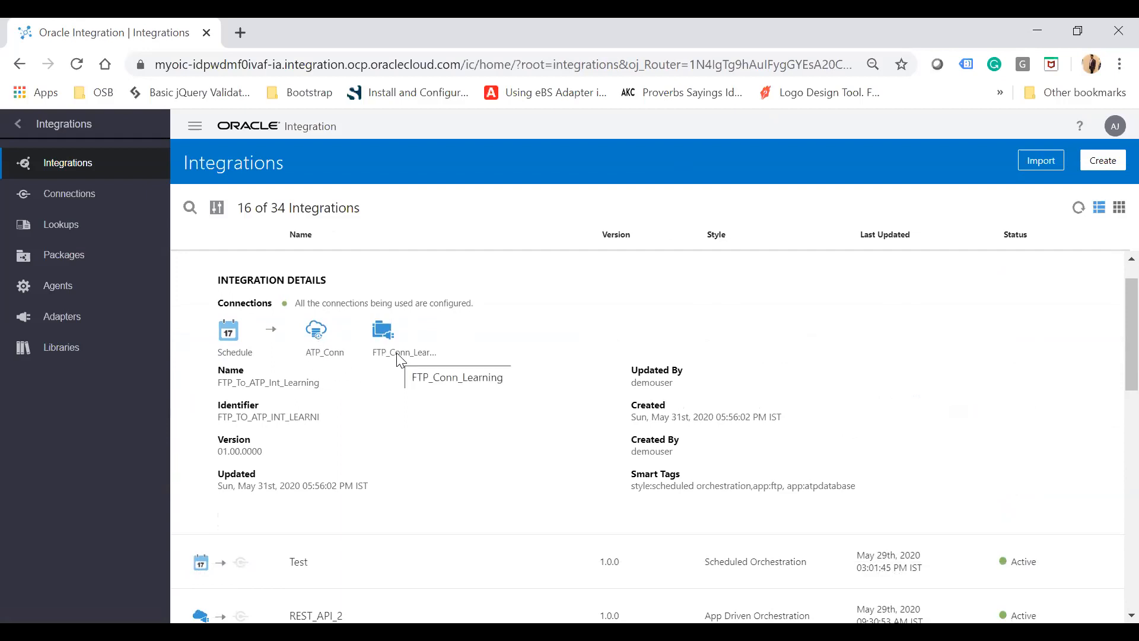
pyautogui.doubleClick(269, 386)
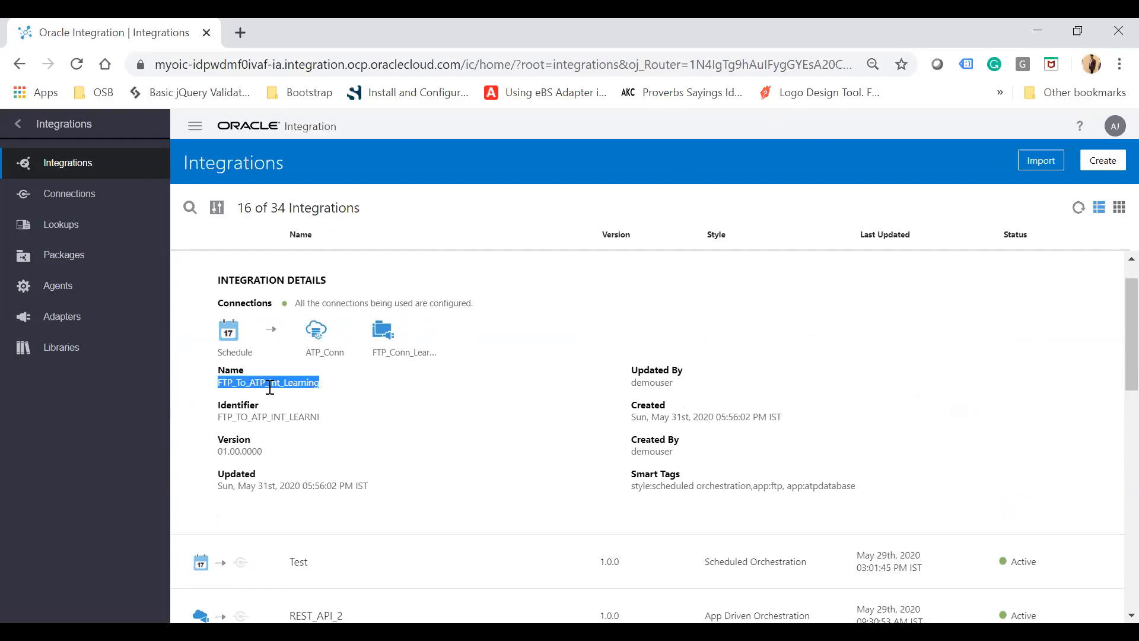
pyautogui.doubleClick(297, 416)
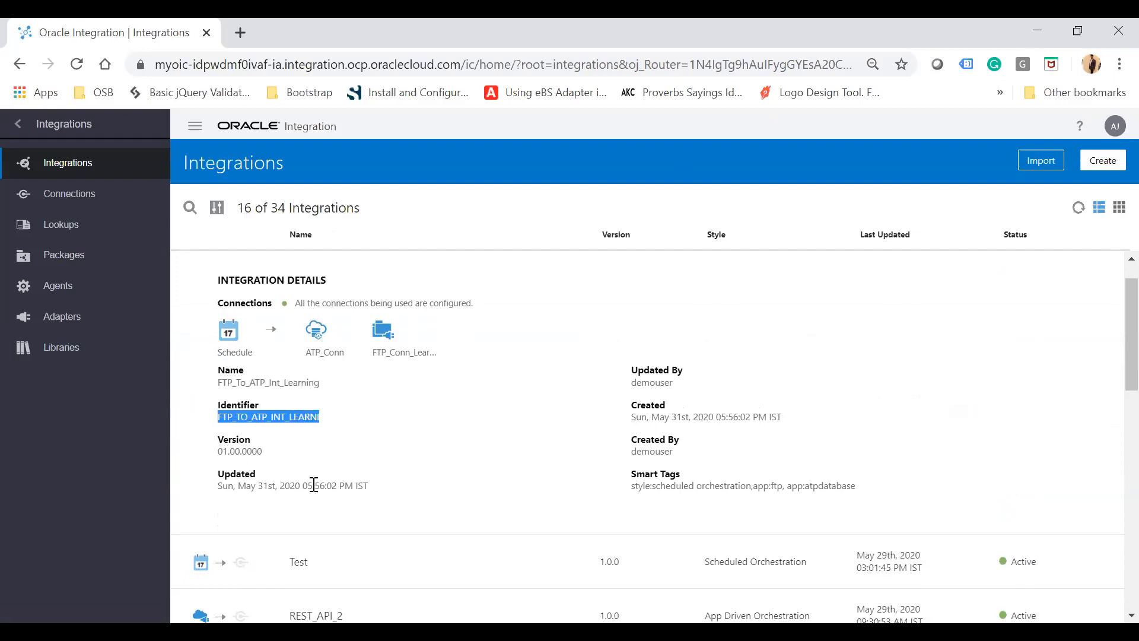
pyautogui.doubleClick(292, 485)
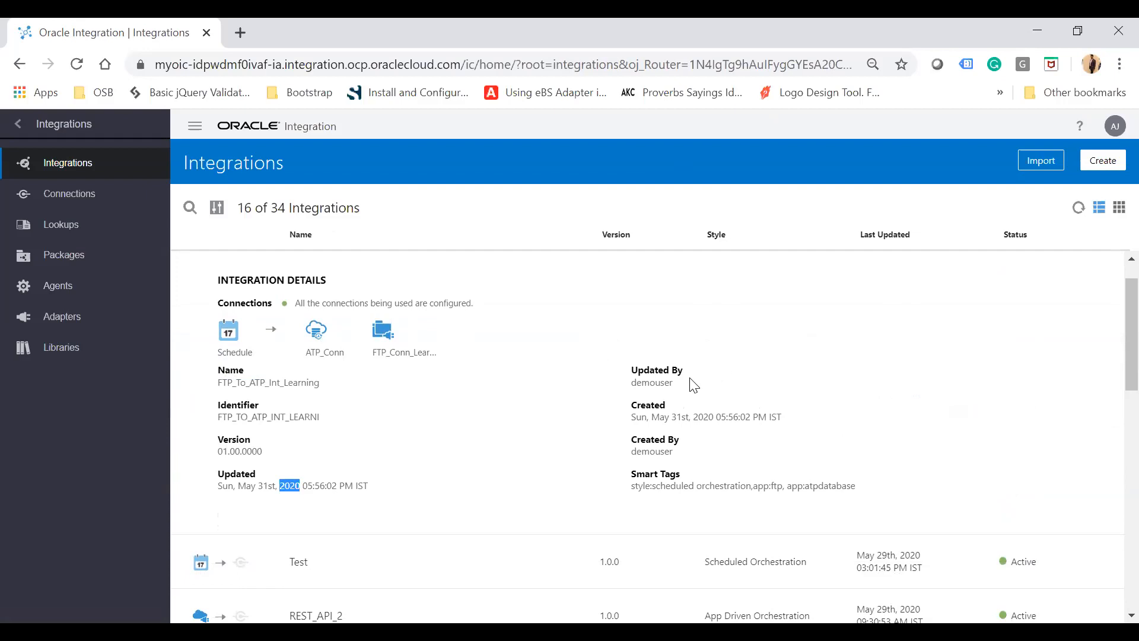
pyautogui.doubleClick(650, 384)
pyautogui.moveTo(649, 383); pyautogui.dragTo(689, 415)
pyautogui.doubleClick(689, 415)
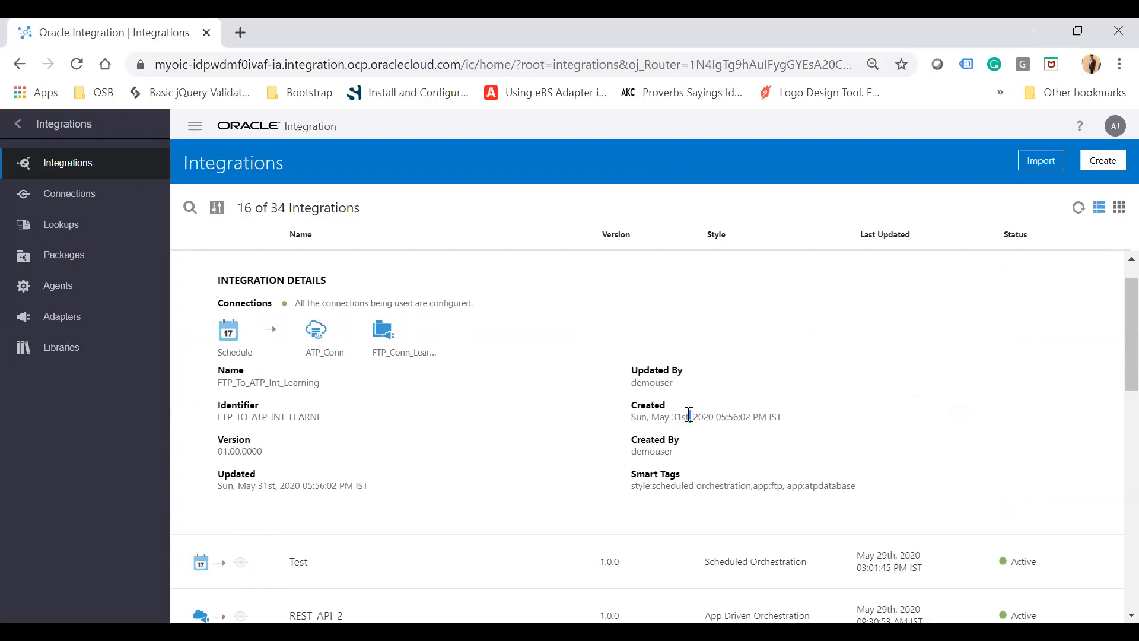
pyautogui.doubleClick(651, 452)
pyautogui.doubleClick(760, 484)
pyautogui.scroll(1, 892, 349)
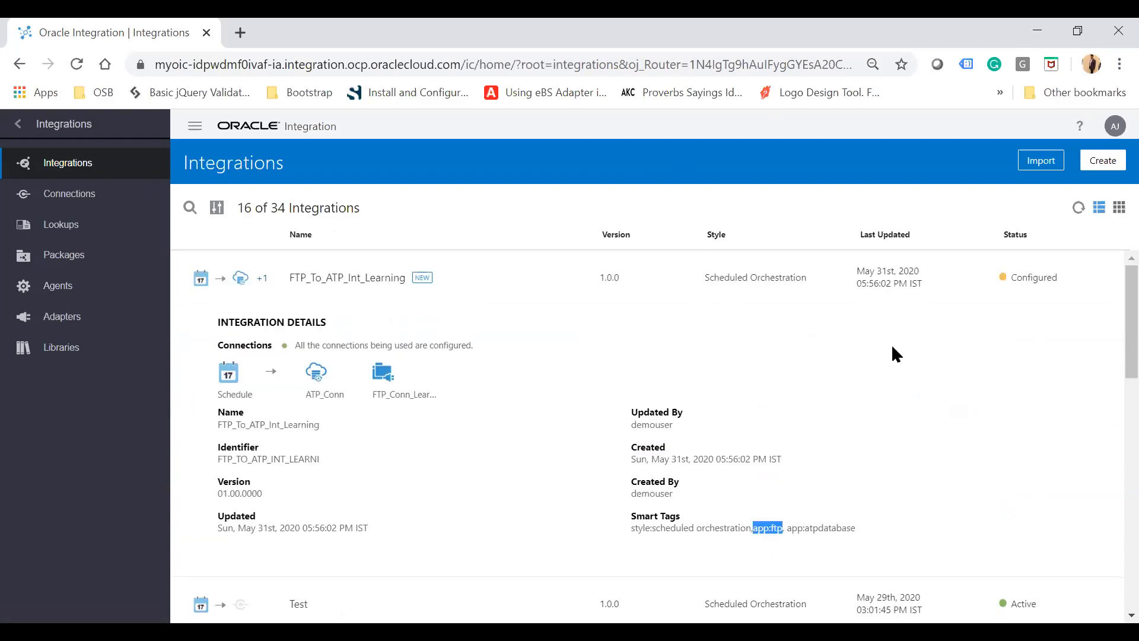
pyautogui.click(1101, 289)
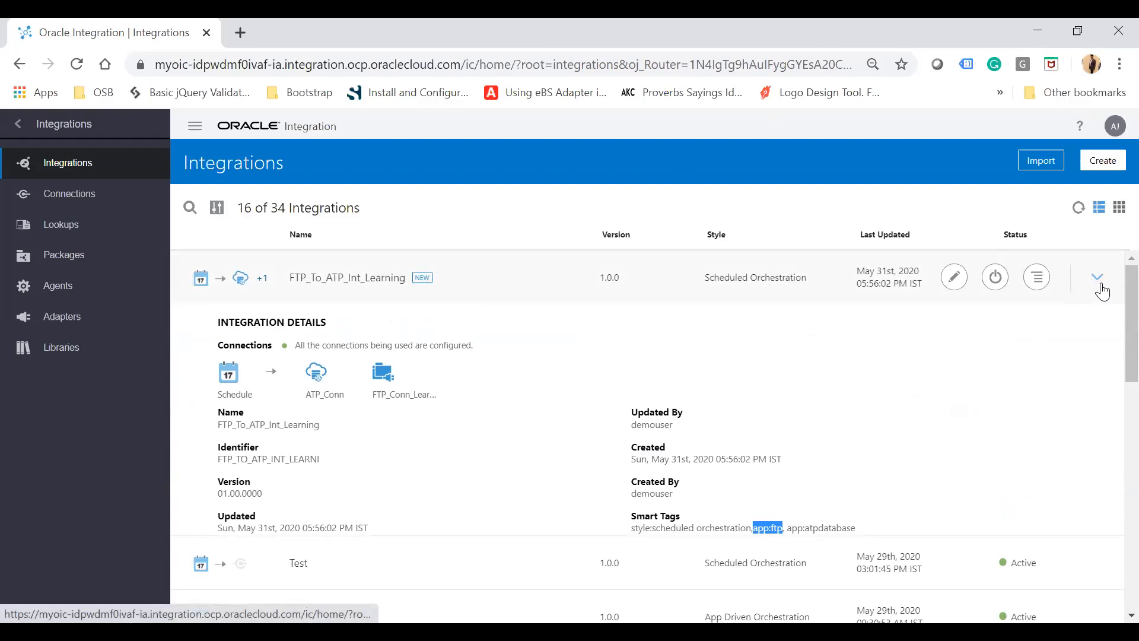
# - Go to the Monitoring section and view the Usage Metrics chart of billable messages
pyautogui.click(19, 124)
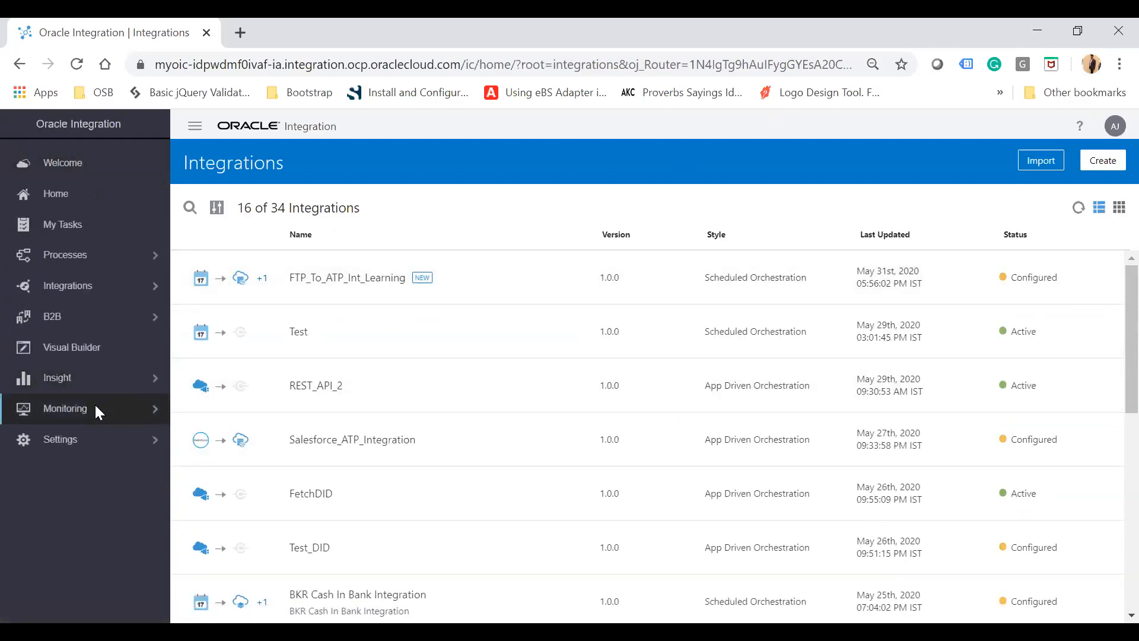
pyautogui.click(99, 409)
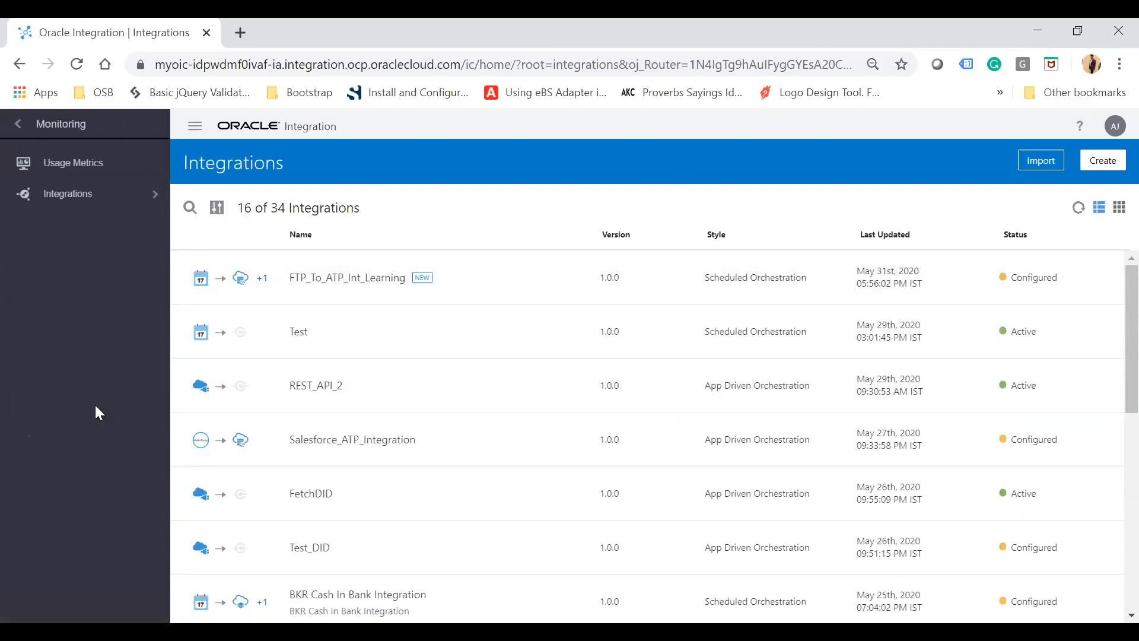
pyautogui.click(84, 171)
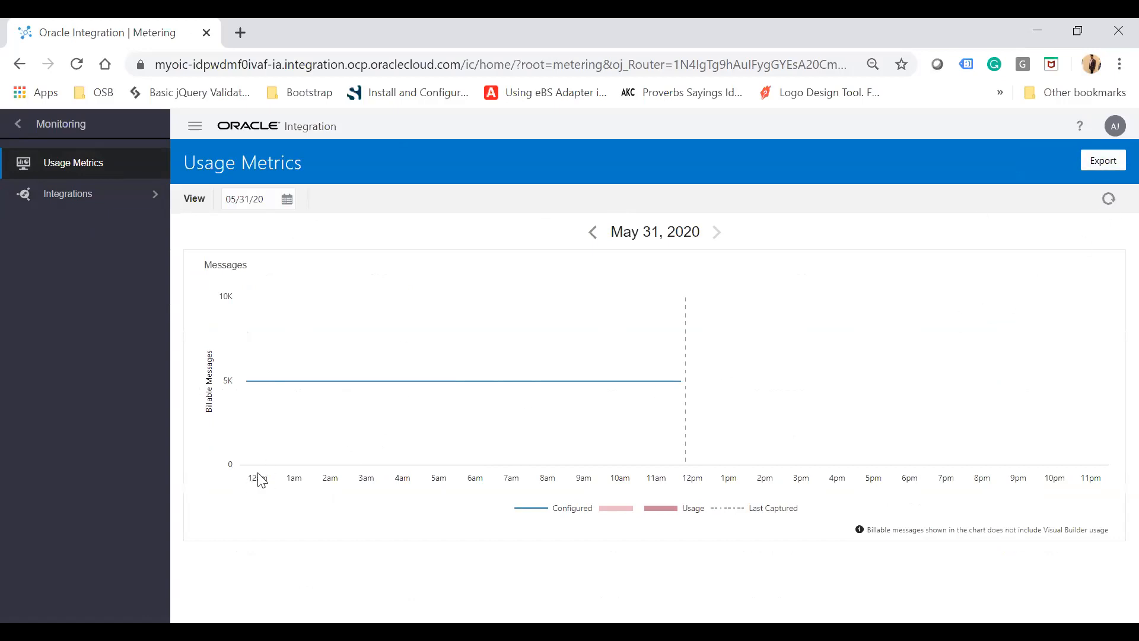
pyautogui.moveTo(399, 383)
# - Inspect the start and end date options for exporting usage metrics, and close the dialog without exporting
pyautogui.click(1108, 161)
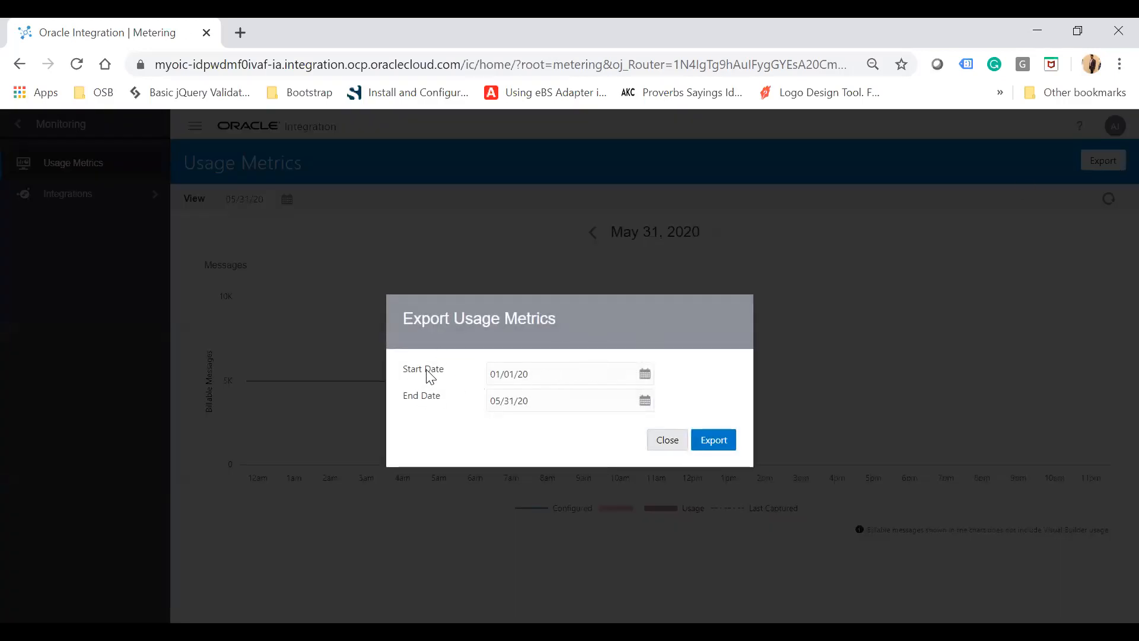
pyautogui.click(503, 373)
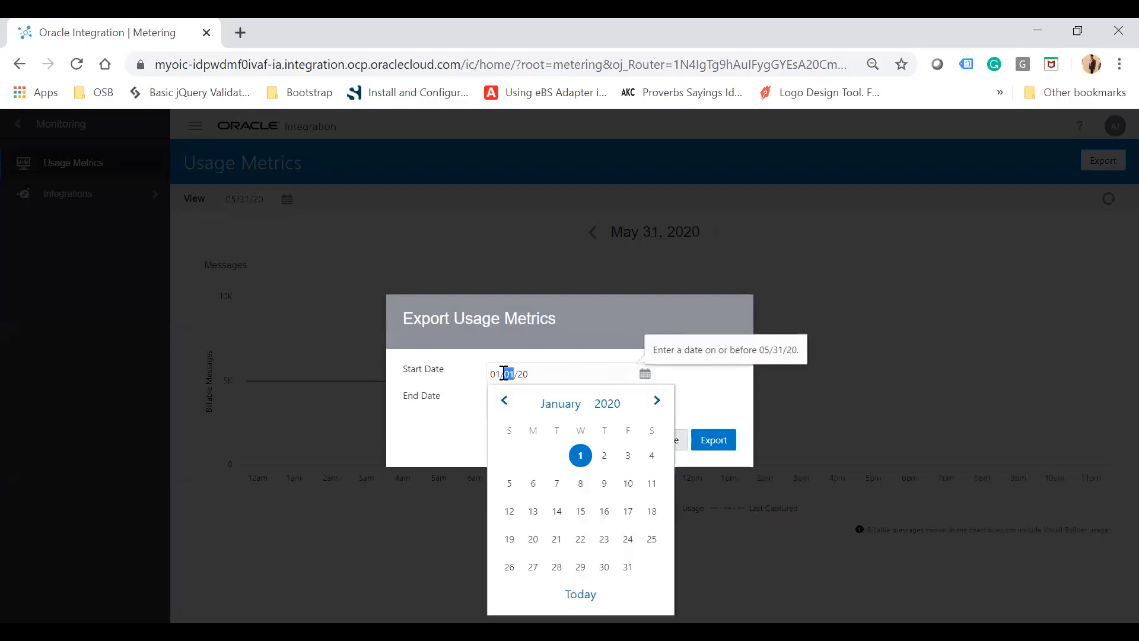
pyautogui.click(437, 326)
pyautogui.click(538, 375)
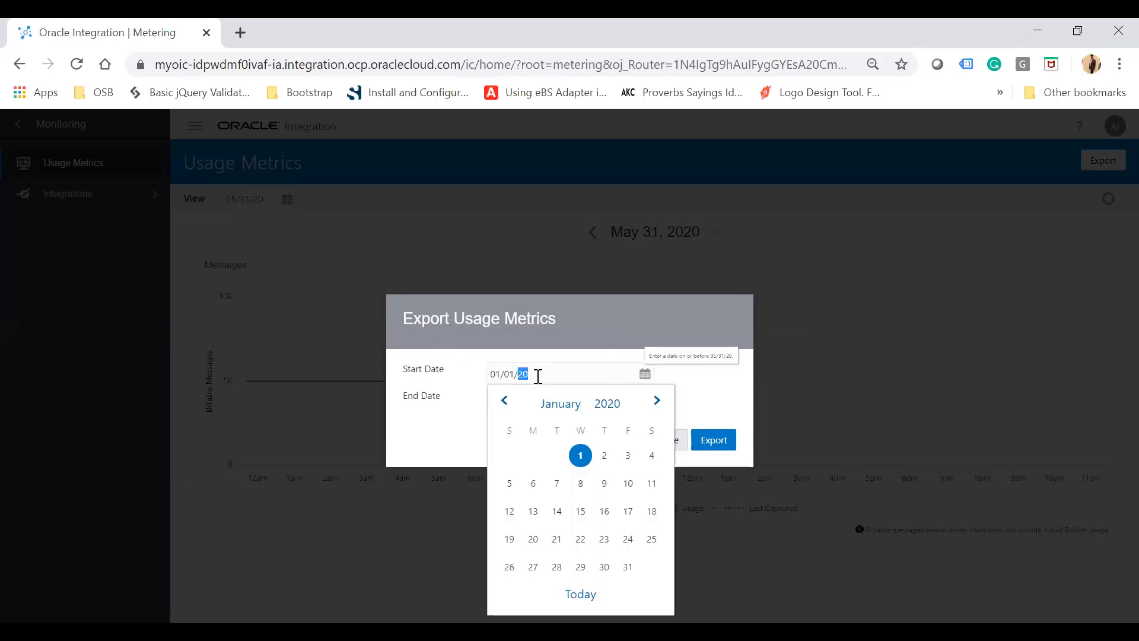
pyautogui.click(411, 353)
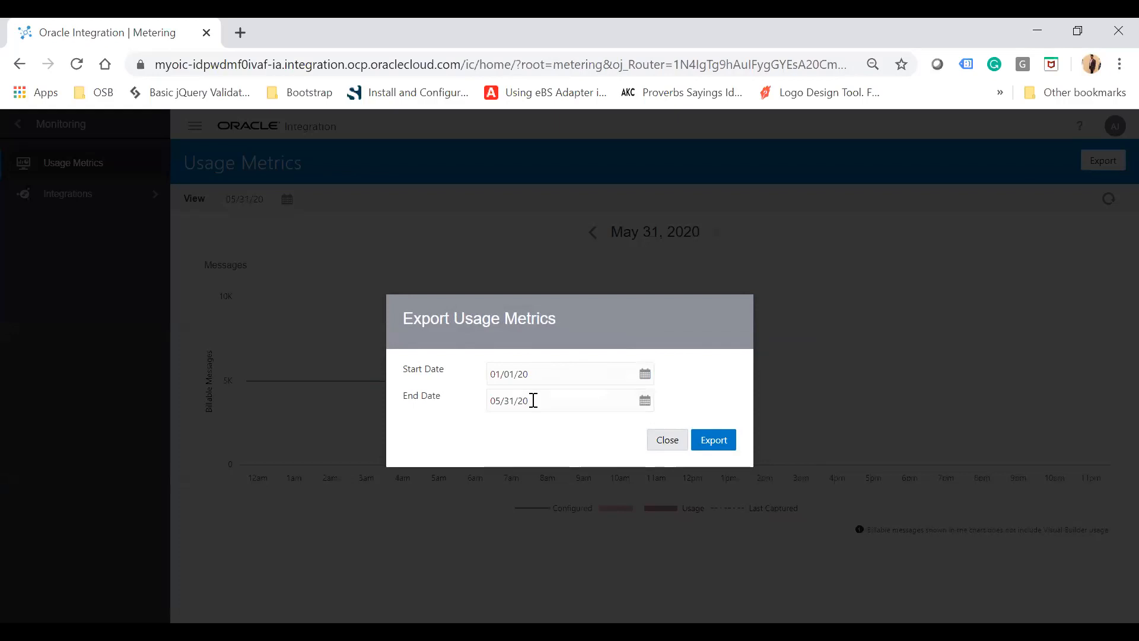
pyautogui.click(533, 400)
pyautogui.click(421, 348)
pyautogui.click(664, 439)
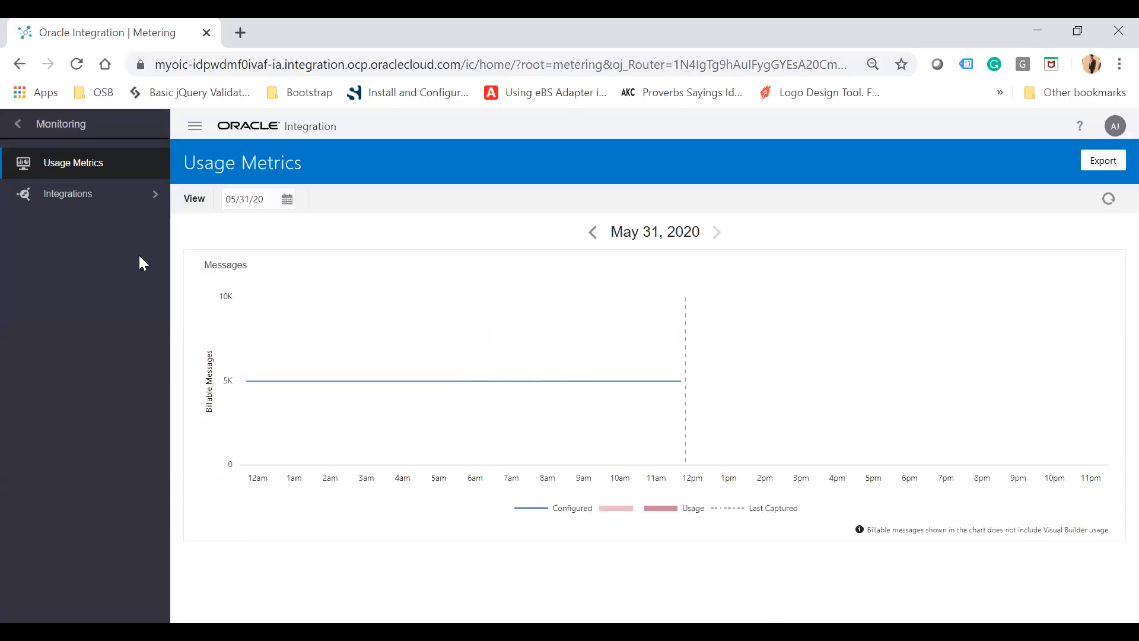
# - Open the integrations monitoring dashboard, review its health, metrics and history charts, and check which logs can be downloaded
pyautogui.click(74, 201)
pyautogui.click(79, 168)
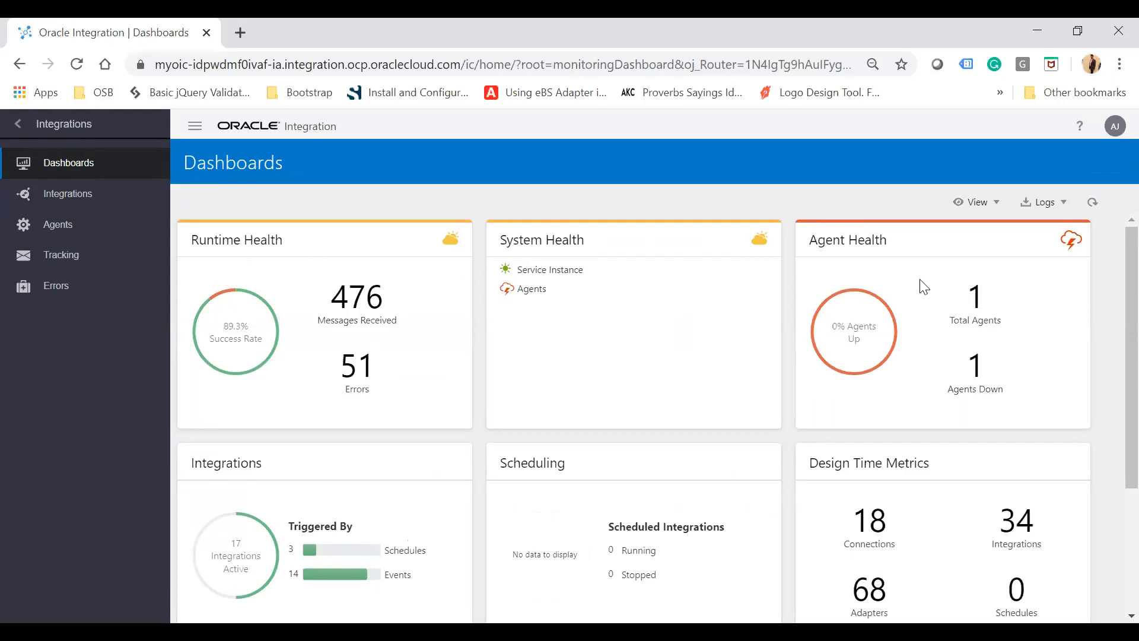
pyautogui.scroll(-3, 923, 286)
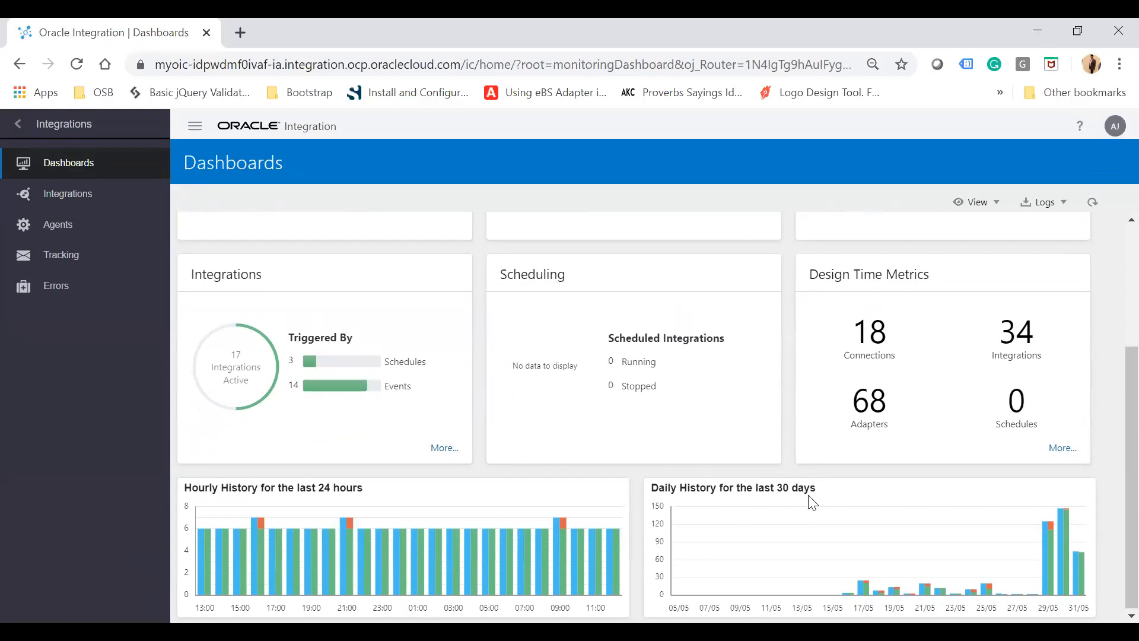
pyautogui.scroll(3, 811, 502)
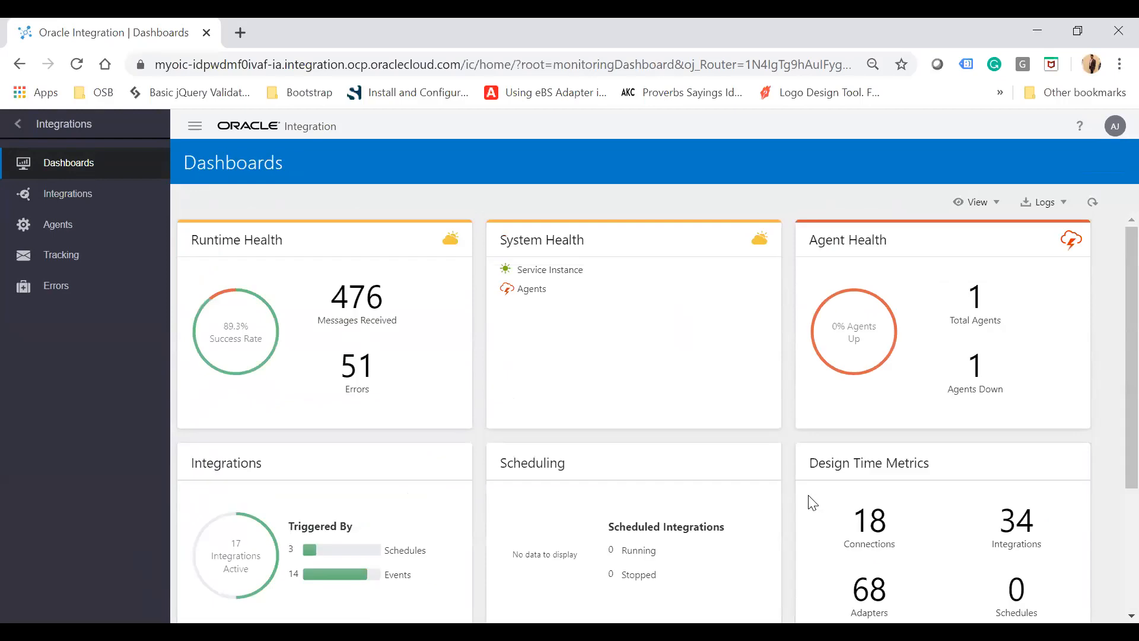
pyautogui.click(1054, 202)
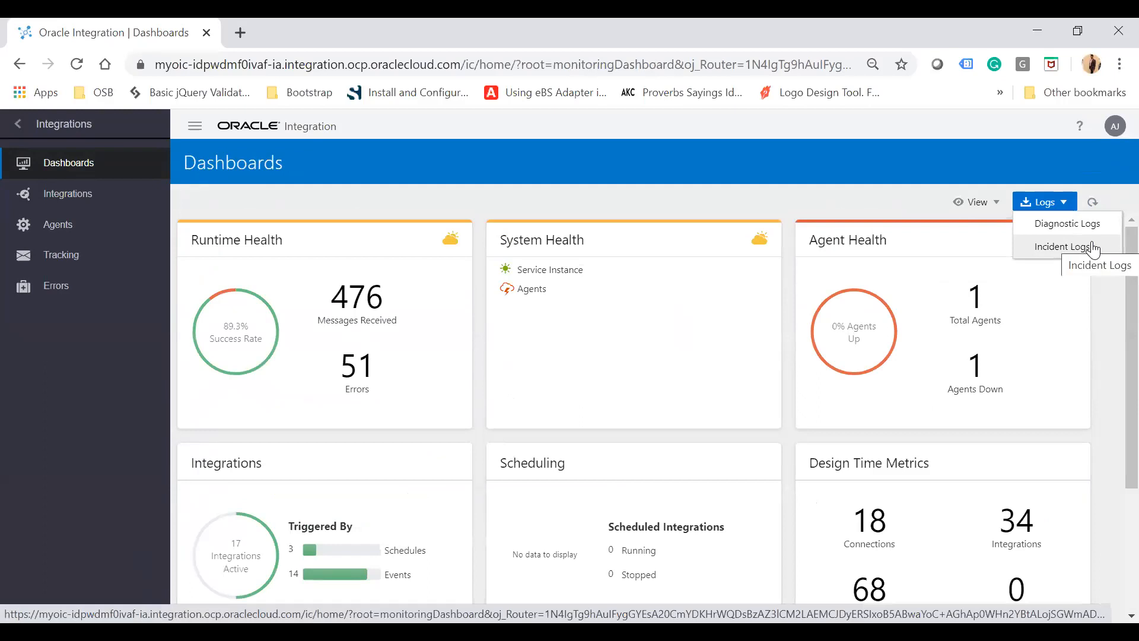
# - Open the Design Time Audit from the dashboard, look through its log entries and return to the dashboard
pyautogui.click(992, 203)
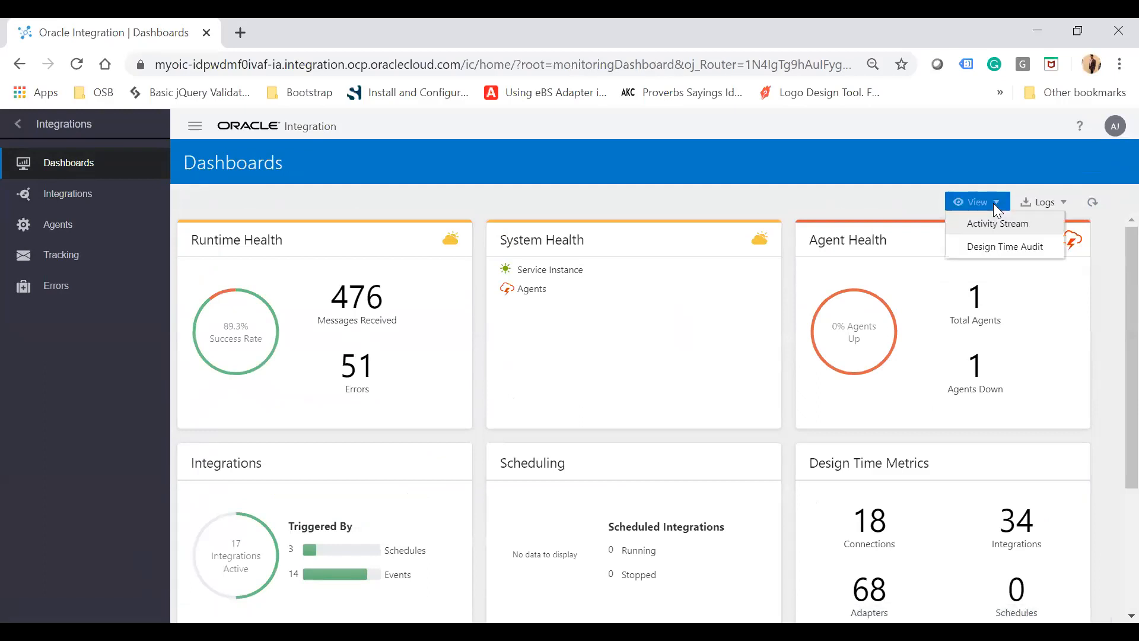
pyautogui.click(1021, 252)
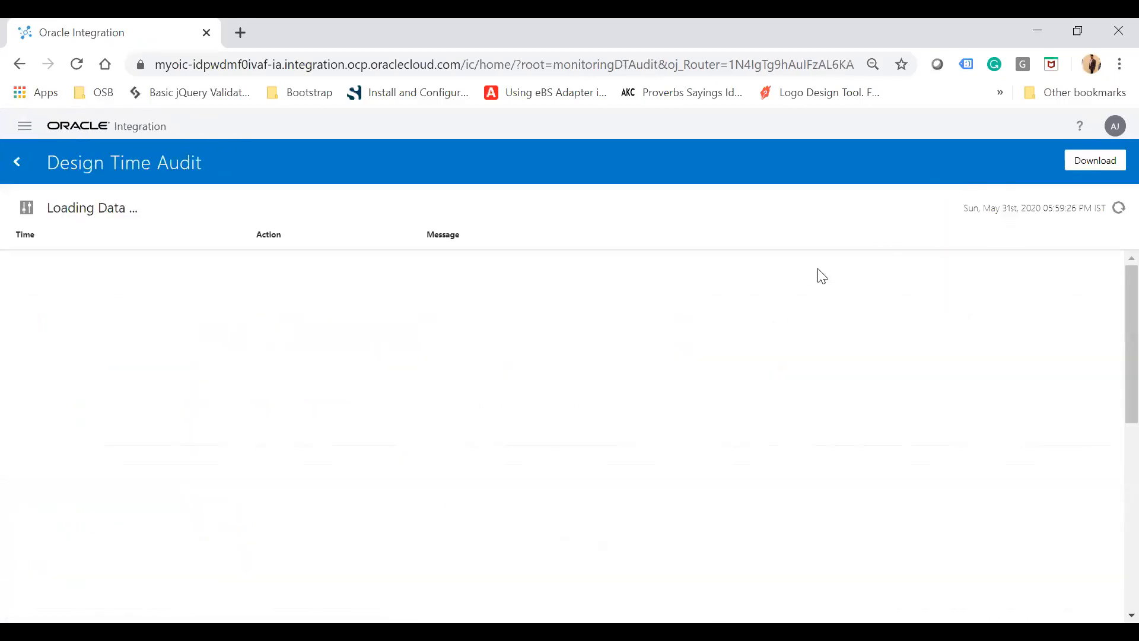
pyautogui.scroll(-7, 565, 372)
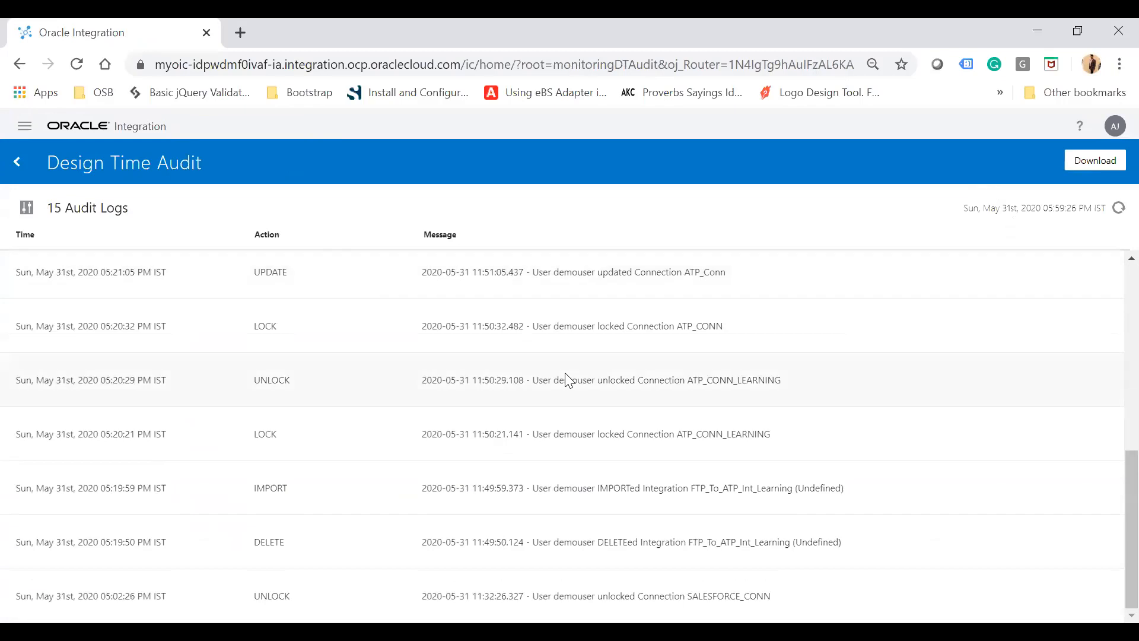
pyautogui.scroll(7, 565, 374)
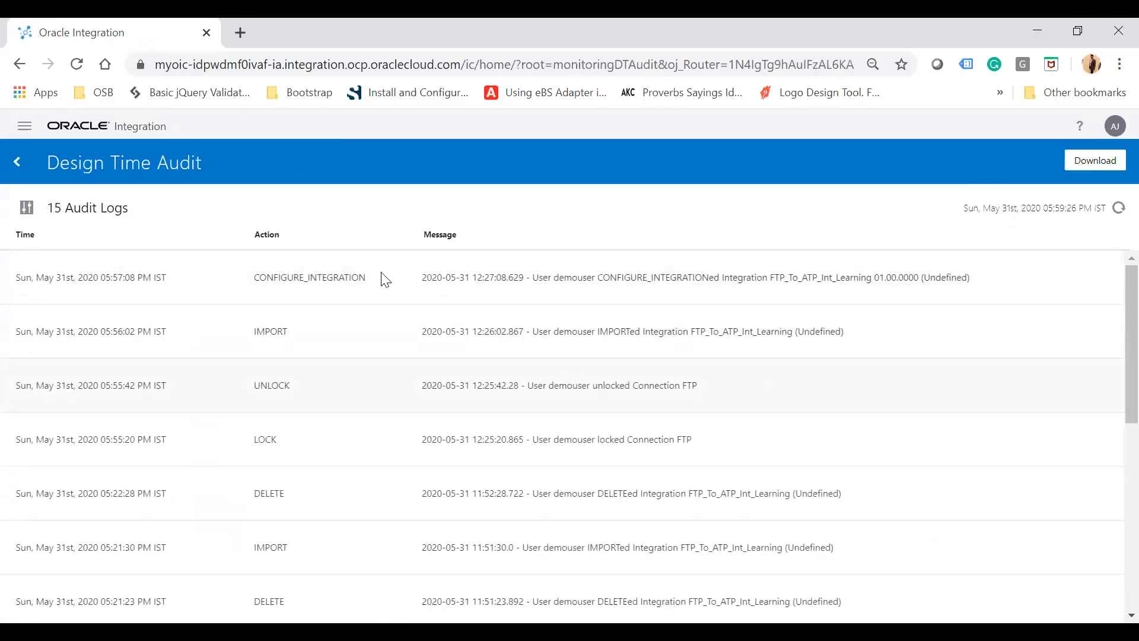
pyautogui.click(17, 166)
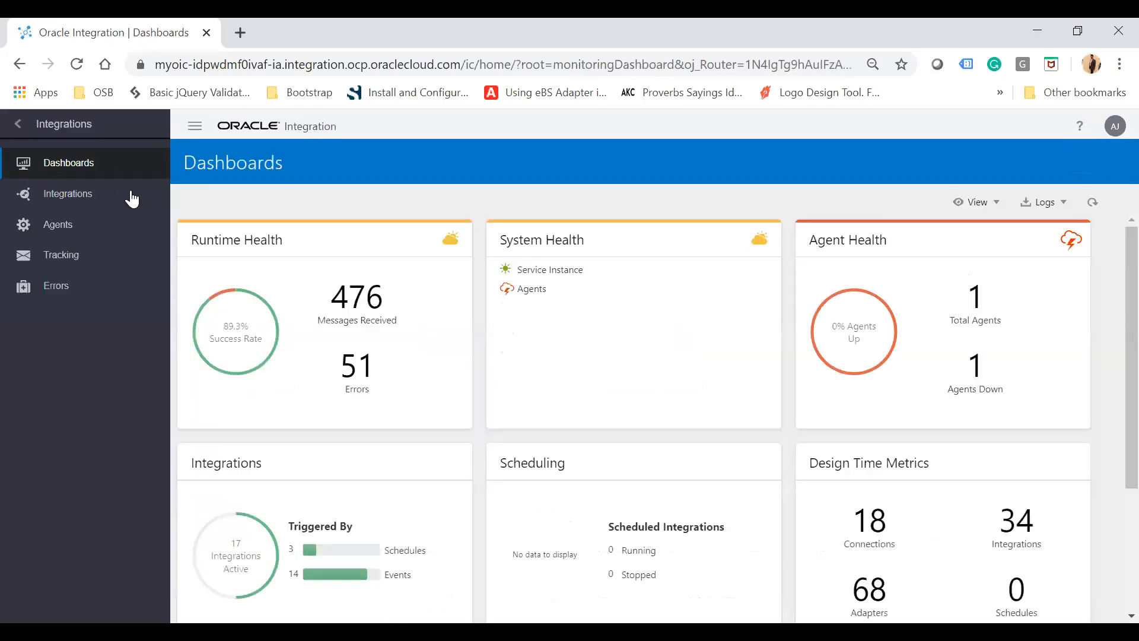
# - Open the Monitor Integrations page and review the received, processed, succeeded and errored instance counts and the integrations list
pyautogui.click(69, 196)
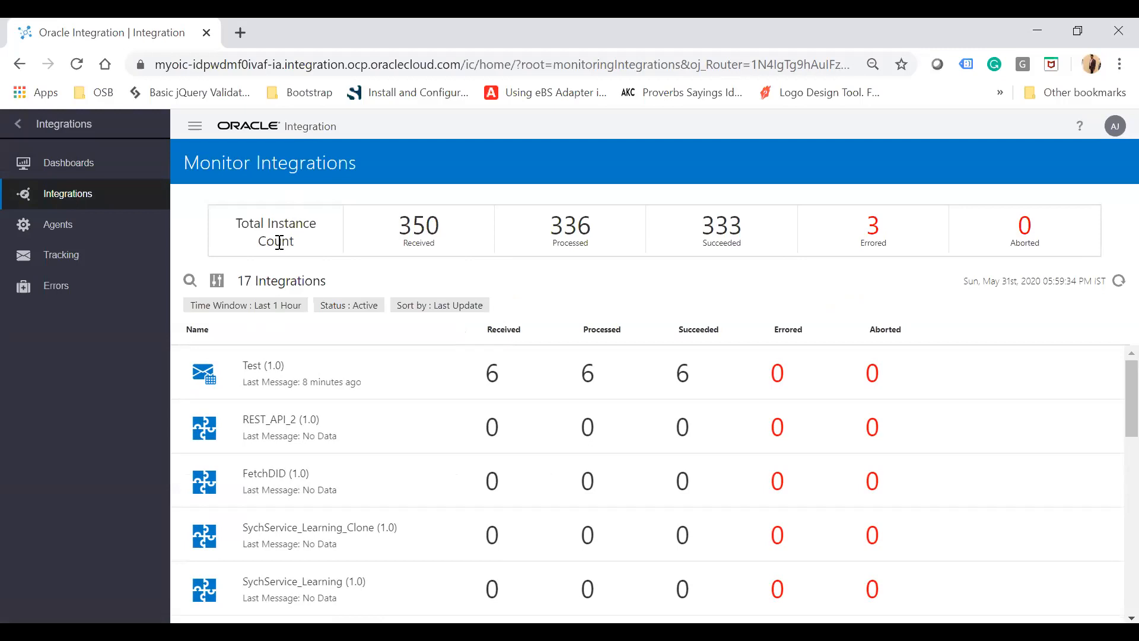
pyautogui.doubleClick(414, 244)
pyautogui.doubleClick(576, 243)
pyautogui.click(726, 248)
pyautogui.doubleClick(727, 247)
pyautogui.click(883, 243)
pyautogui.doubleClick(884, 244)
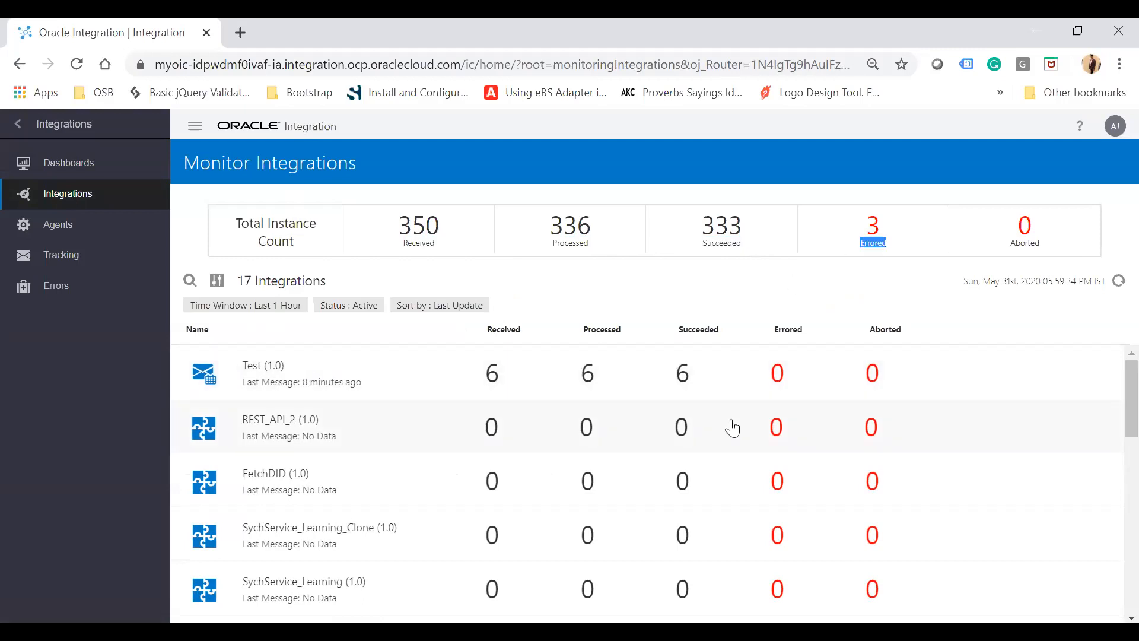
pyautogui.scroll(-5, 730, 425)
pyautogui.scroll(5, 730, 425)
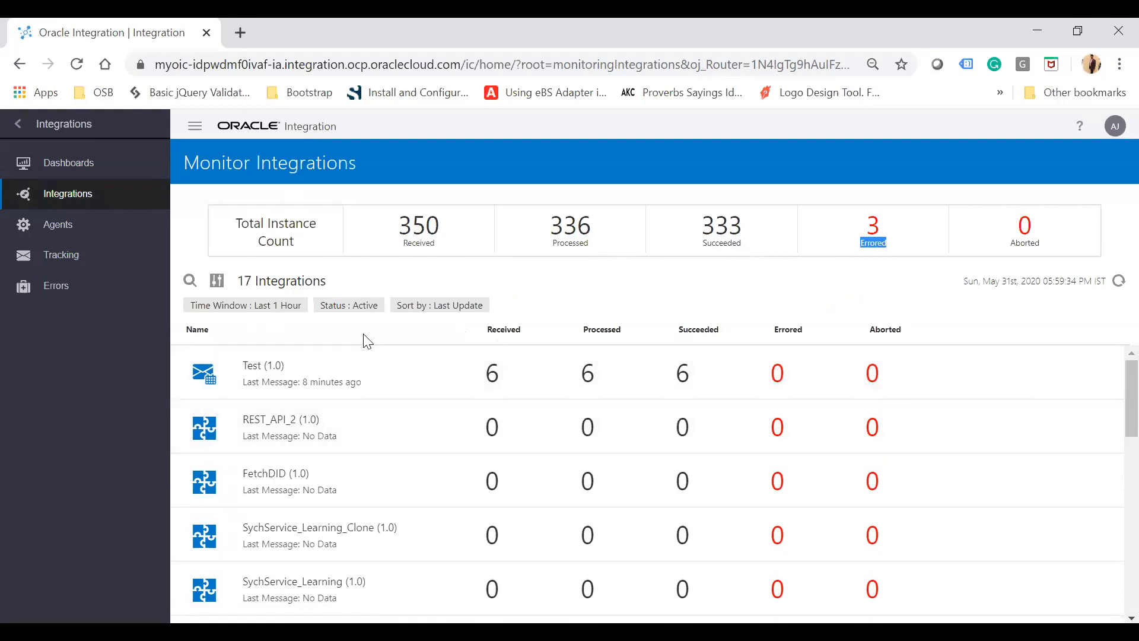
# - Filter the monitored integrations to the Last 3 Days time window and look through the updated instance counts
pyautogui.click(217, 282)
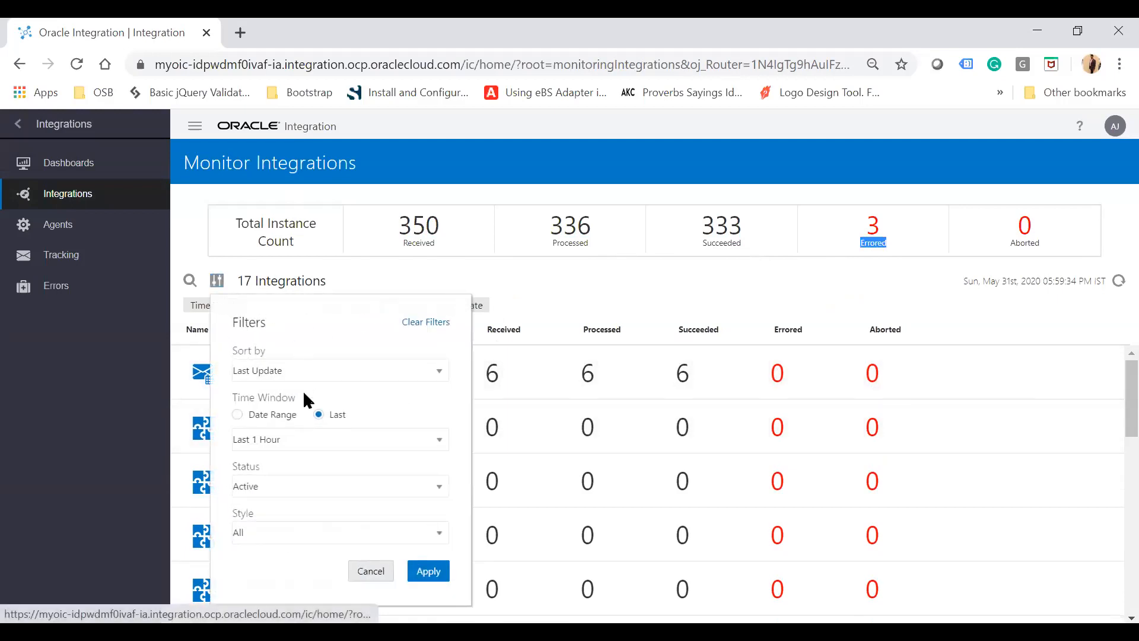
pyautogui.click(307, 446)
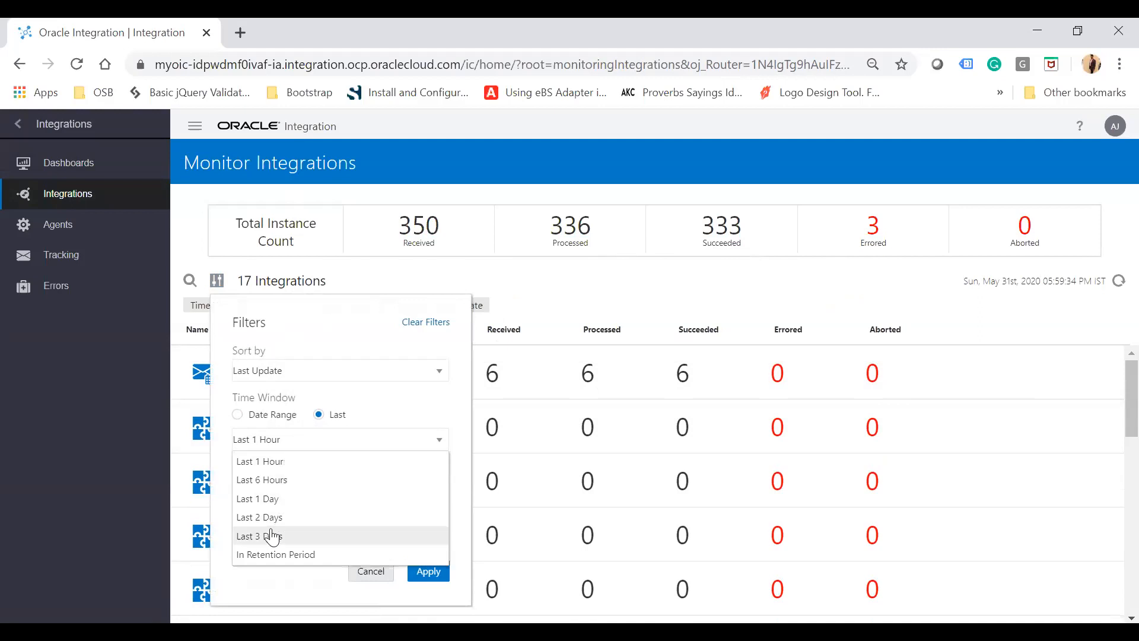
pyautogui.click(271, 535)
pyautogui.click(424, 573)
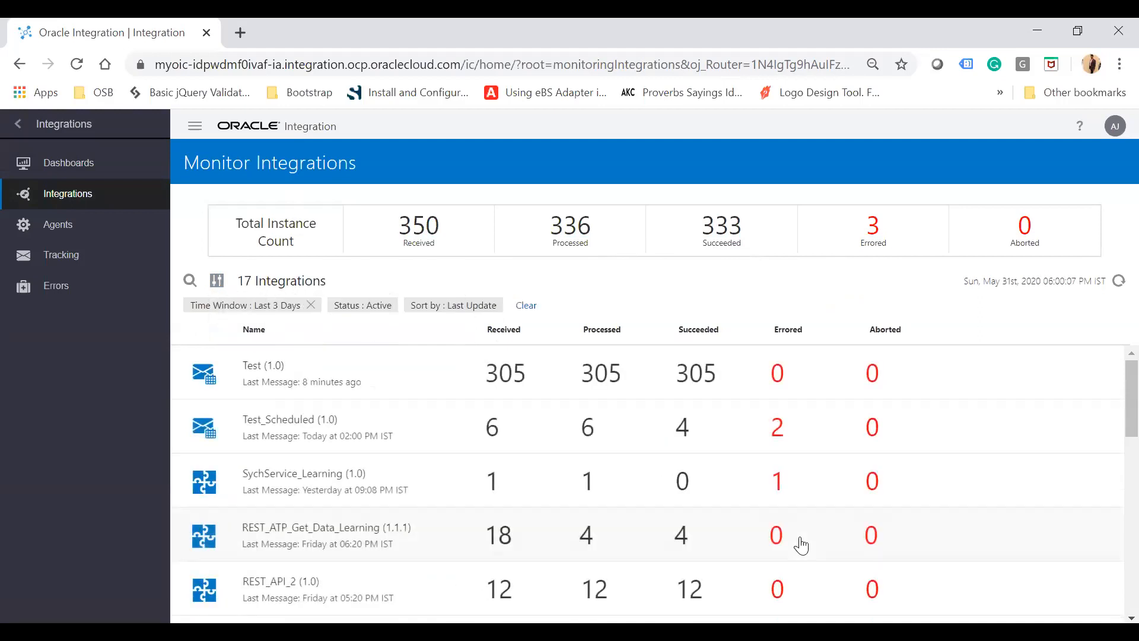
pyautogui.scroll(-8, 801, 545)
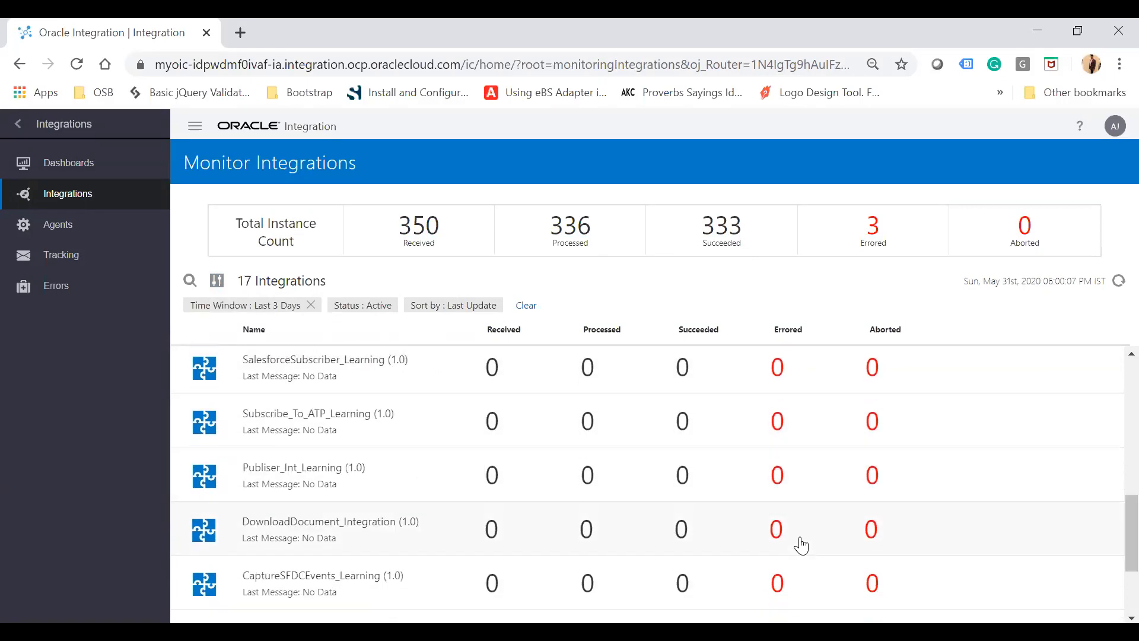
pyautogui.scroll(8, 801, 544)
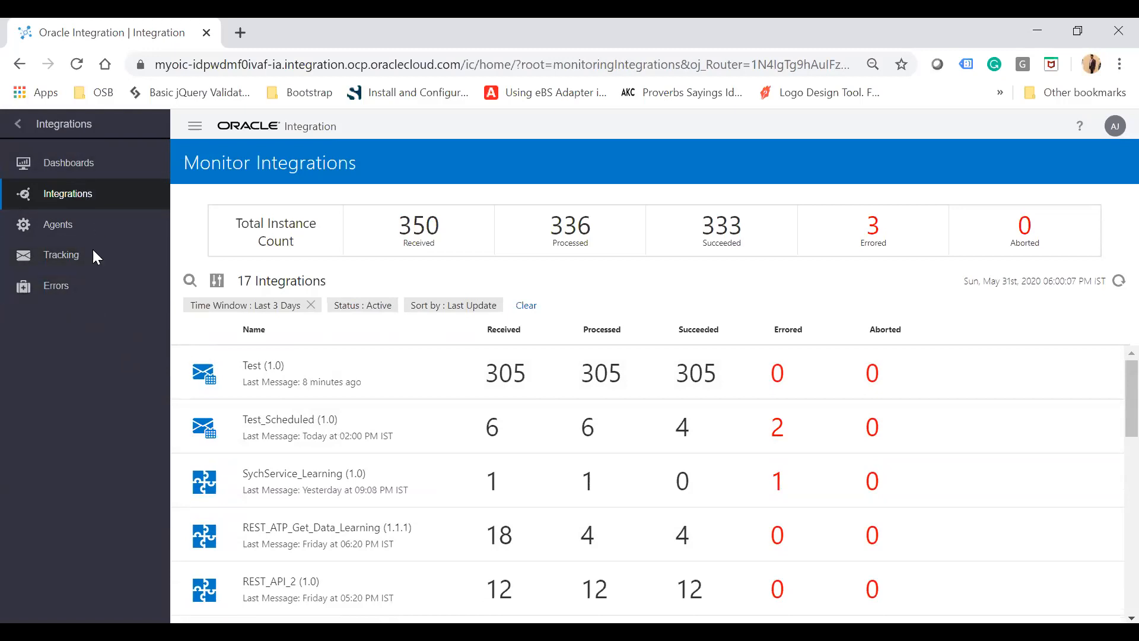
# - Open the Errors page, examine the activity stream of the most recent Test_Scheduled error, and close the stream
pyautogui.click(41, 296)
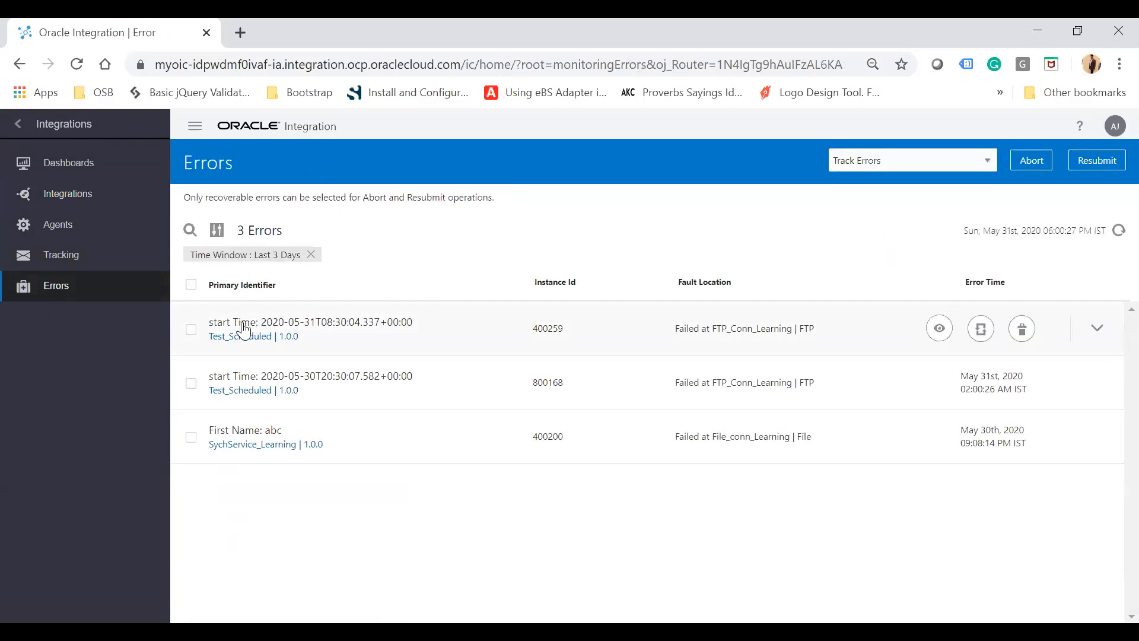
pyautogui.moveTo(1031, 304)
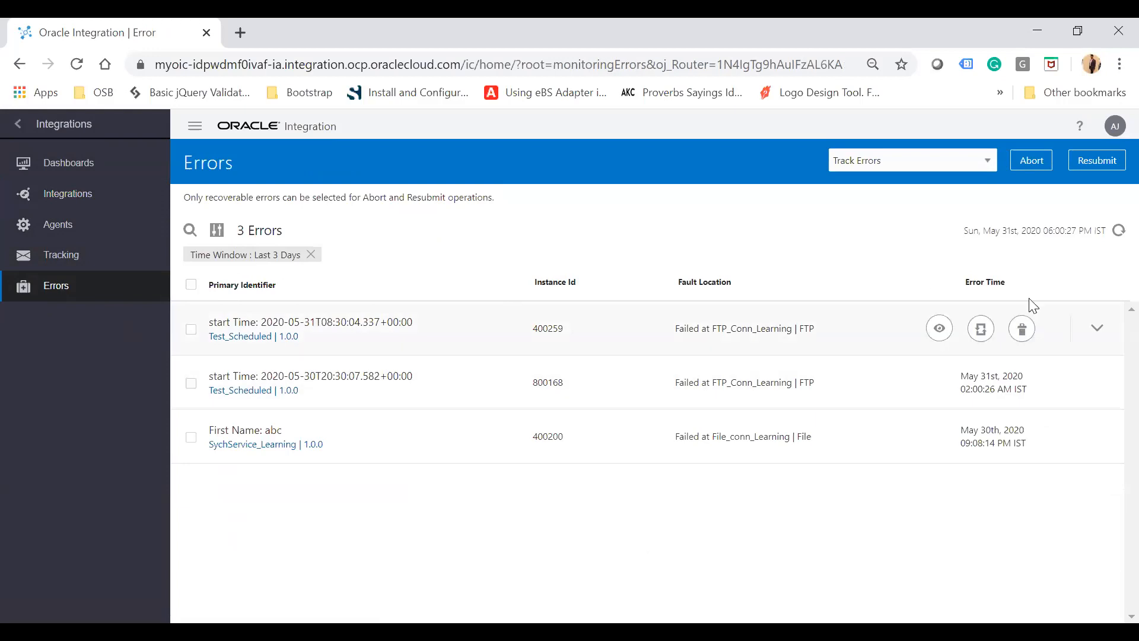
pyautogui.click(940, 334)
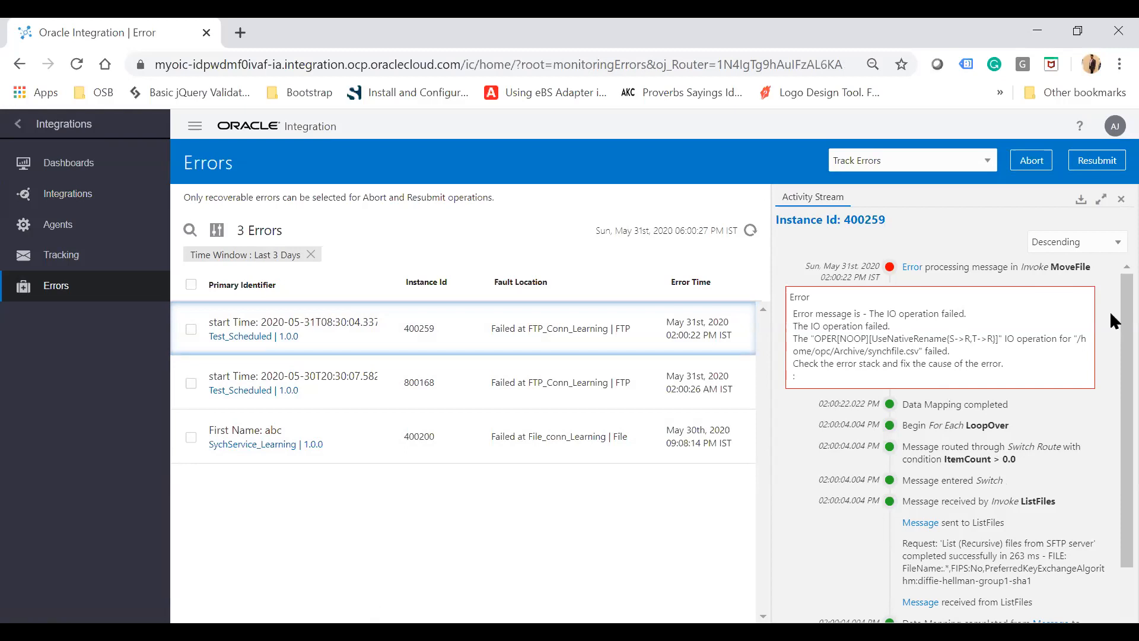
pyautogui.click(1117, 199)
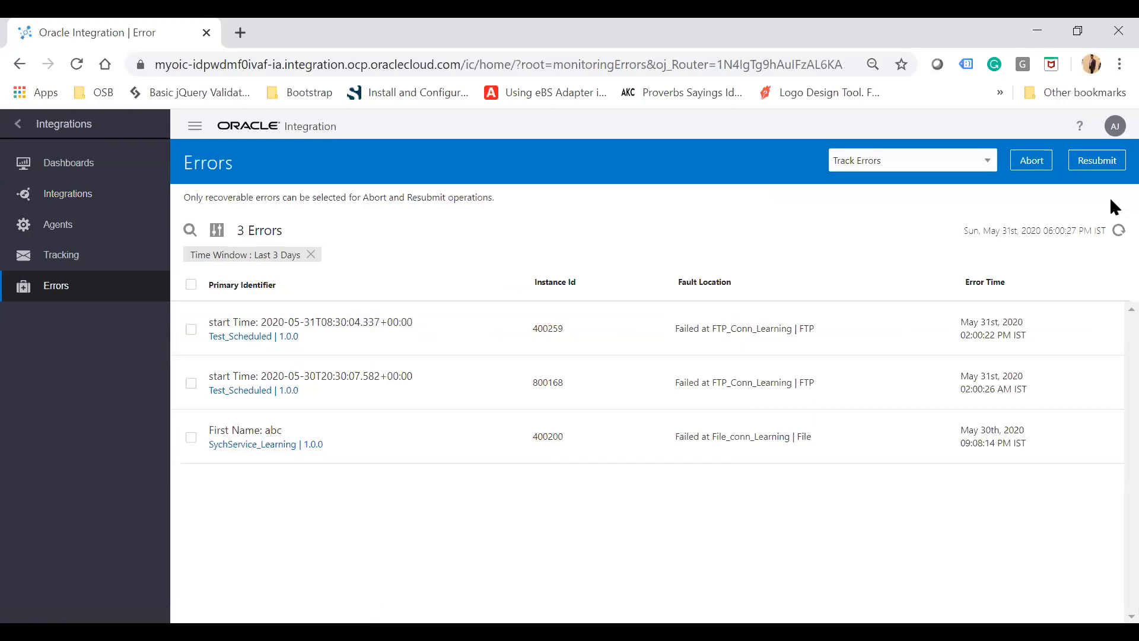
# - Open the Integrations settings and review the Database Configuration thresholds and the Notifications report options
pyautogui.click(24, 129)
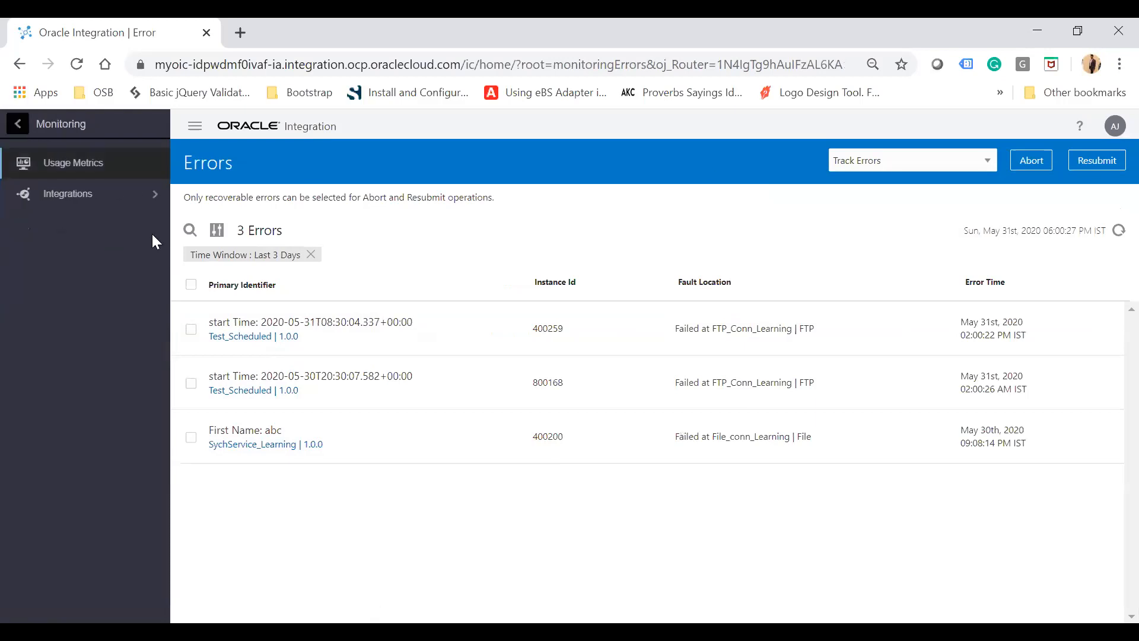
pyautogui.click(20, 123)
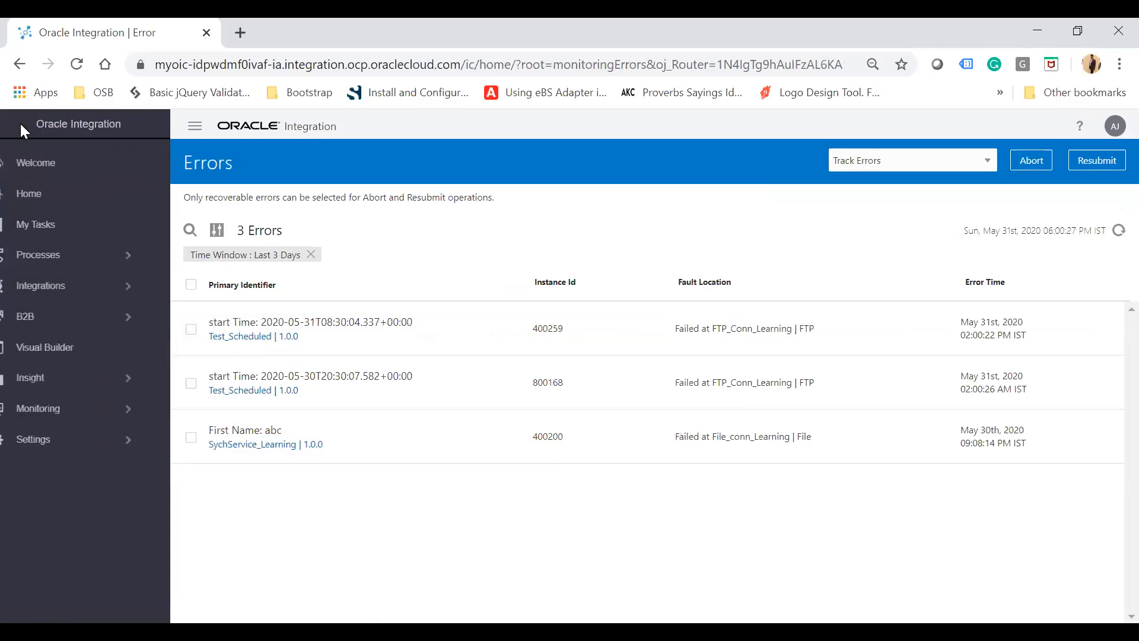
pyautogui.click(58, 452)
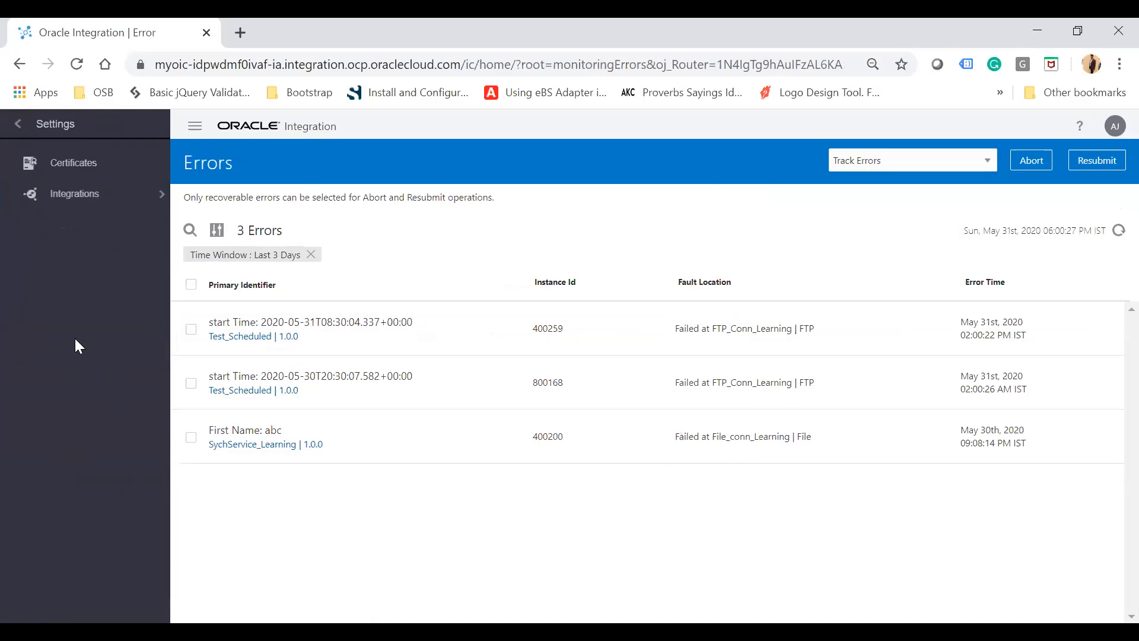
pyautogui.click(79, 190)
pyautogui.click(72, 195)
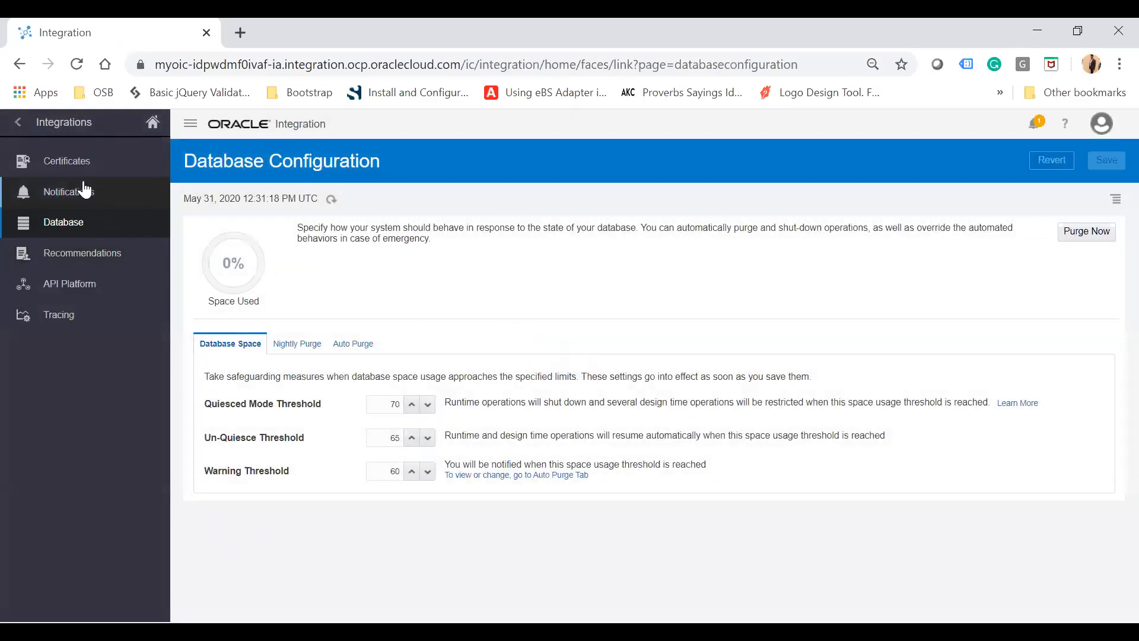
pyautogui.click(85, 190)
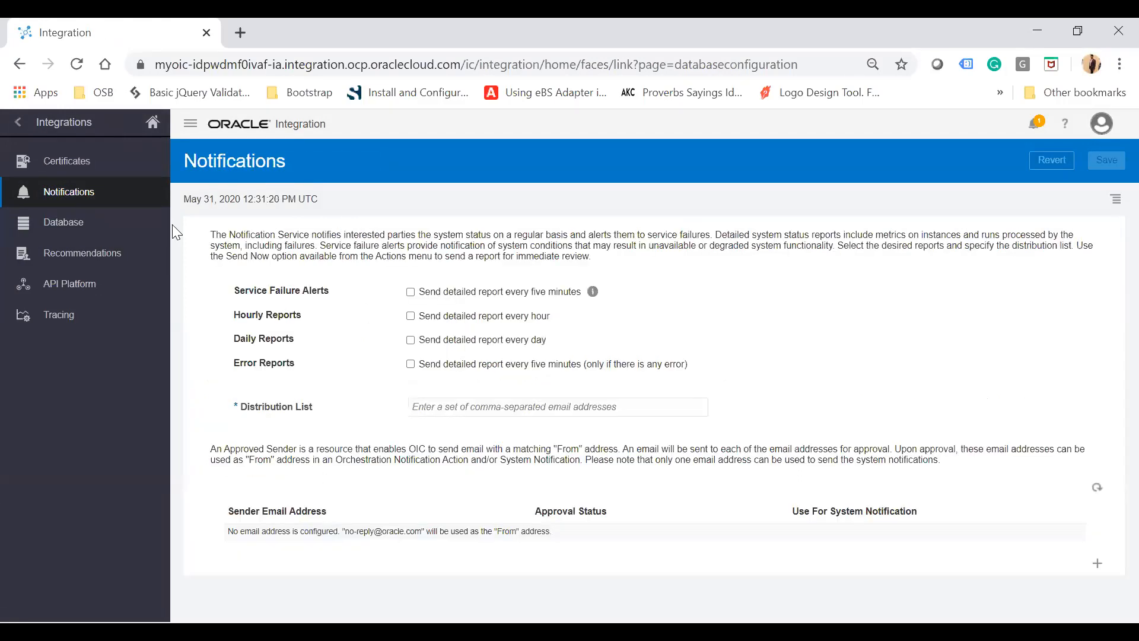
# - Open the Certificates settings, remove the Installed By: User filter, and browse the full certificate list
pyautogui.click(89, 160)
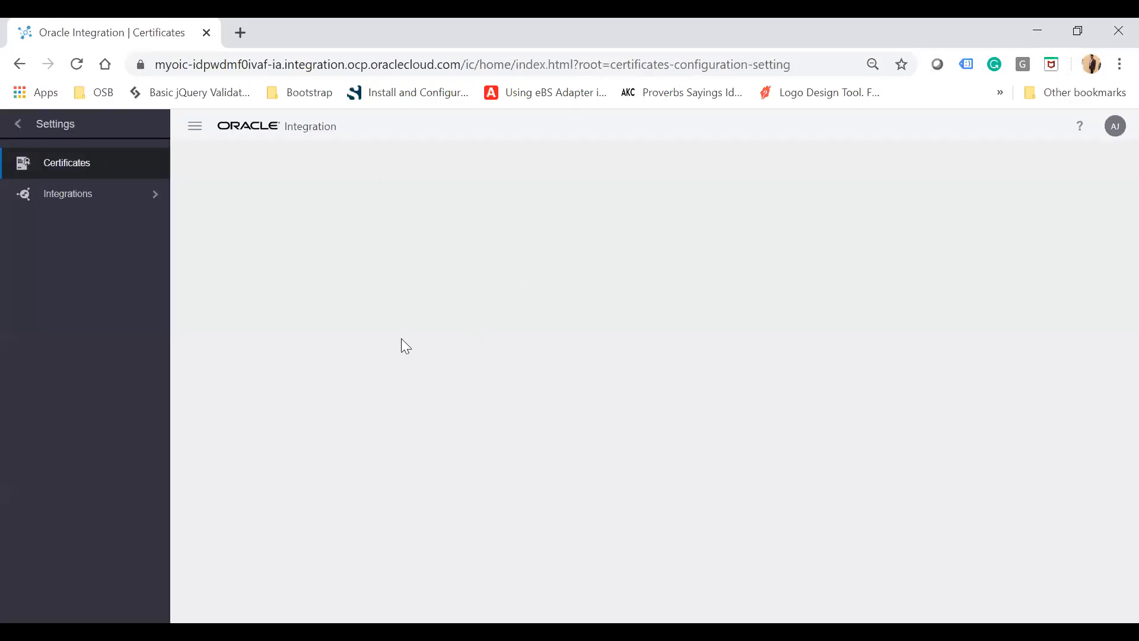
pyautogui.click(53, 162)
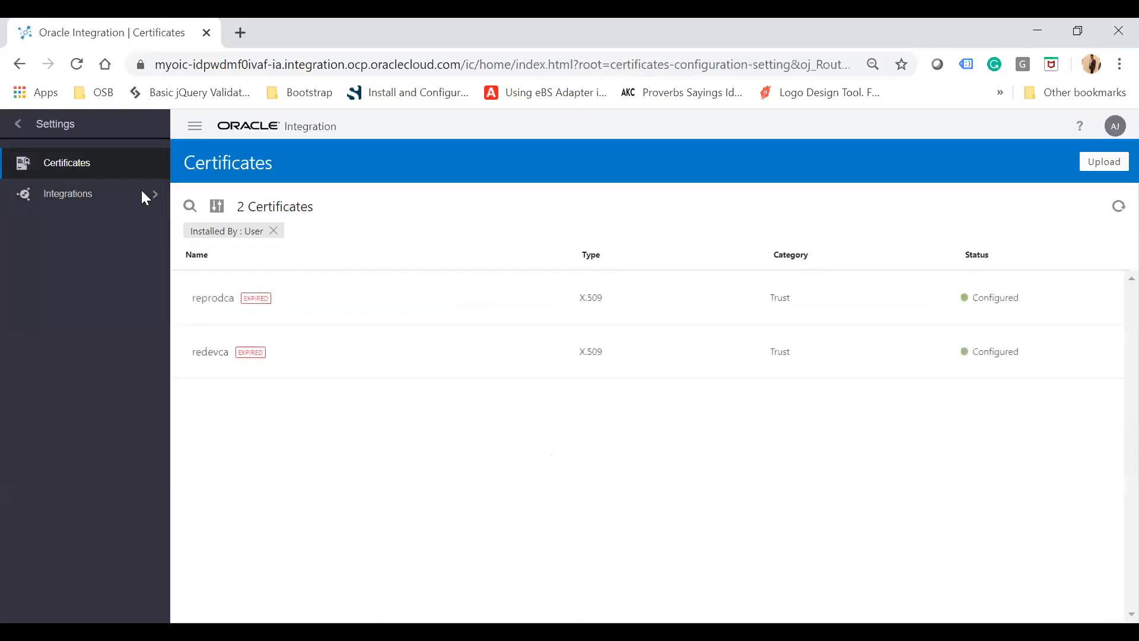
pyautogui.click(273, 231)
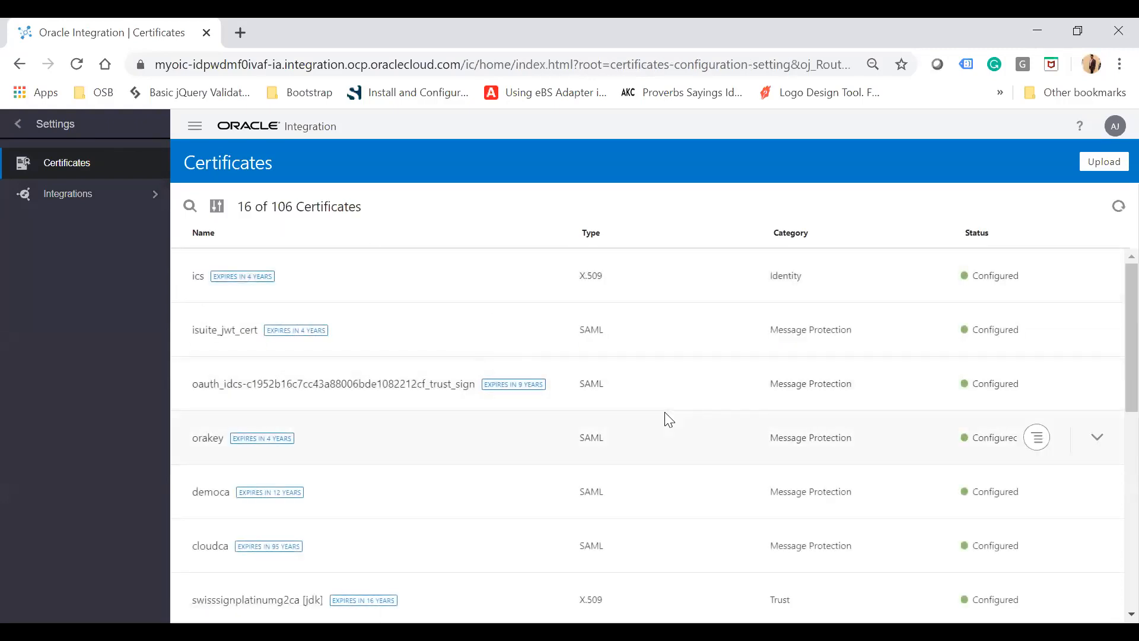
pyautogui.scroll(-5, 666, 415)
pyautogui.scroll(-5, 668, 419)
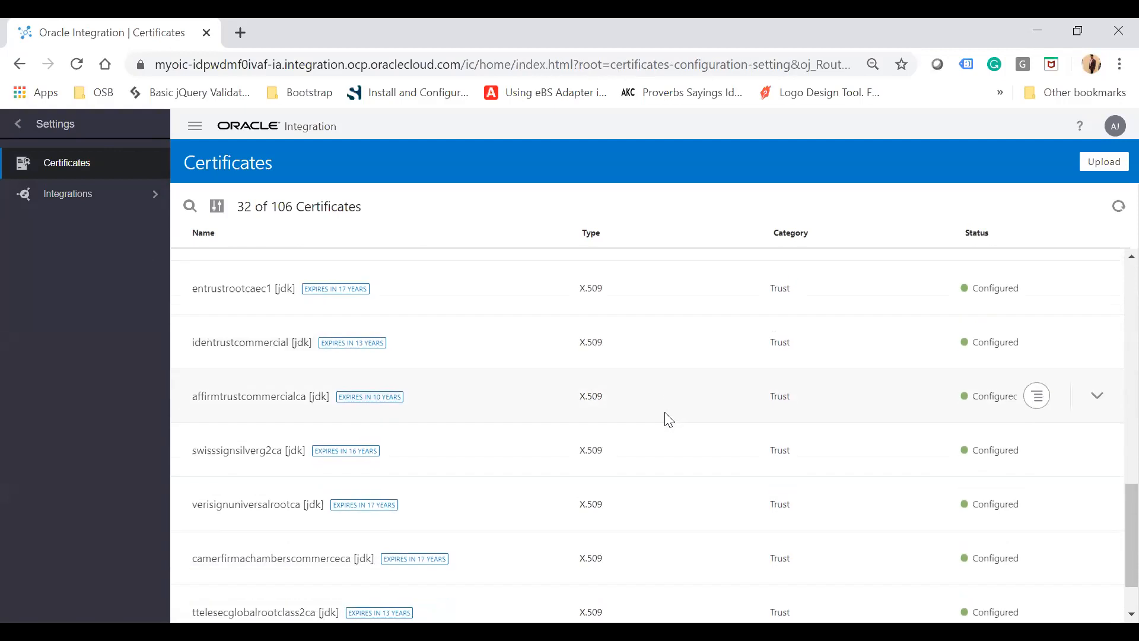